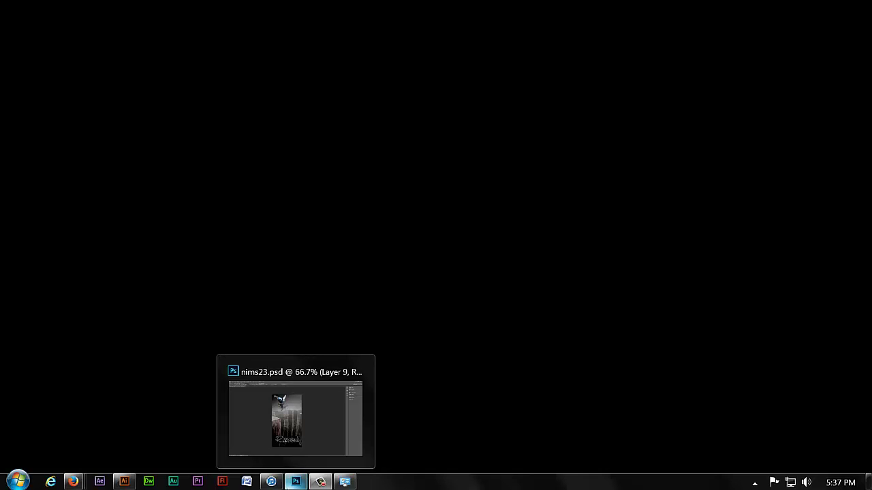
# Step: Bring nims23.psd back and nudge Layer 9's content left and right with the Move tool
pyautogui.click(296, 482)
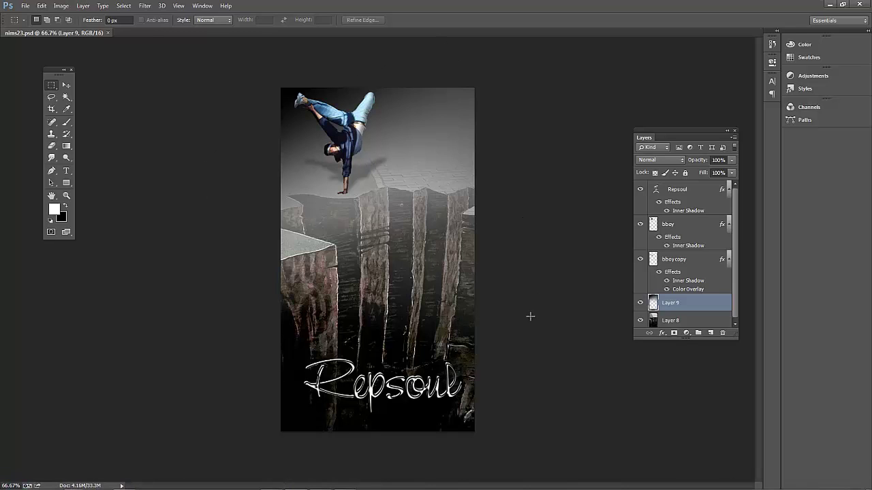
pyautogui.click(66, 85)
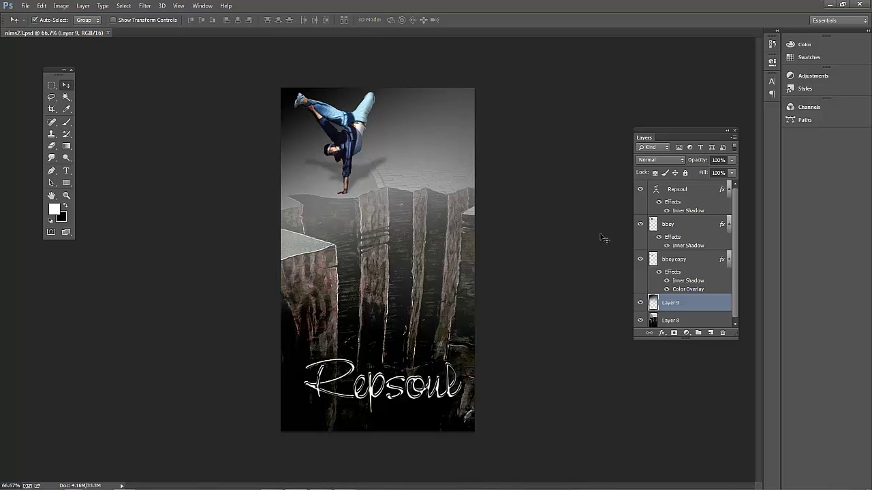
pyautogui.press('Left')
pyautogui.press('Right')
pyautogui.press('Right')
pyautogui.press('Right')
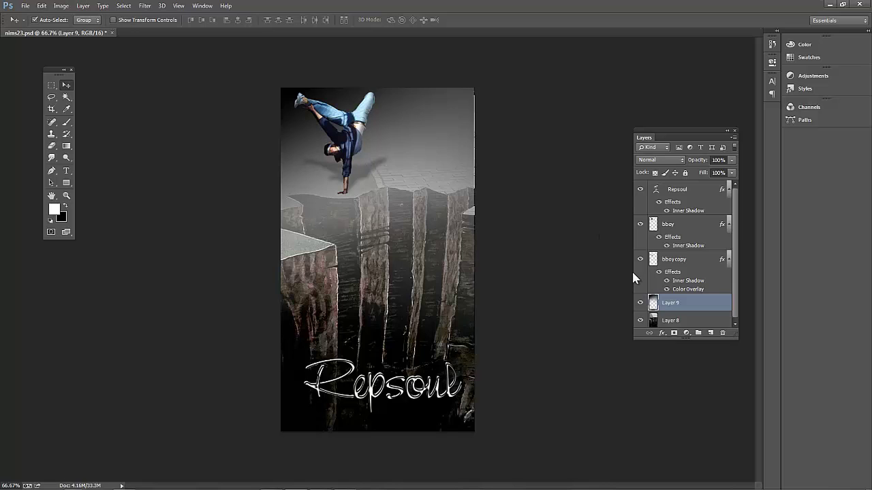
pyautogui.press('Left')
# Step: Enlarge the Layers panel and check the shadow, dancer and Repsoul layers by hiding and reshowing each
pyautogui.moveTo(679, 339); pyautogui.dragTo(676, 419)
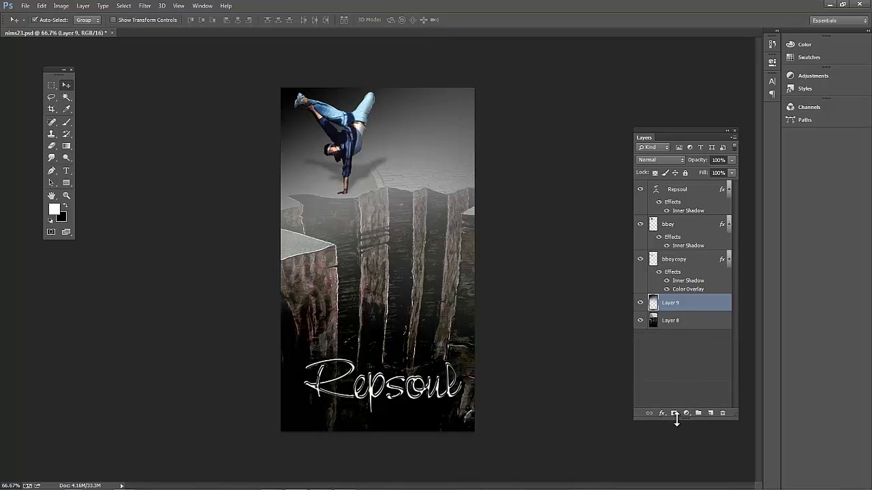
pyautogui.click(678, 320)
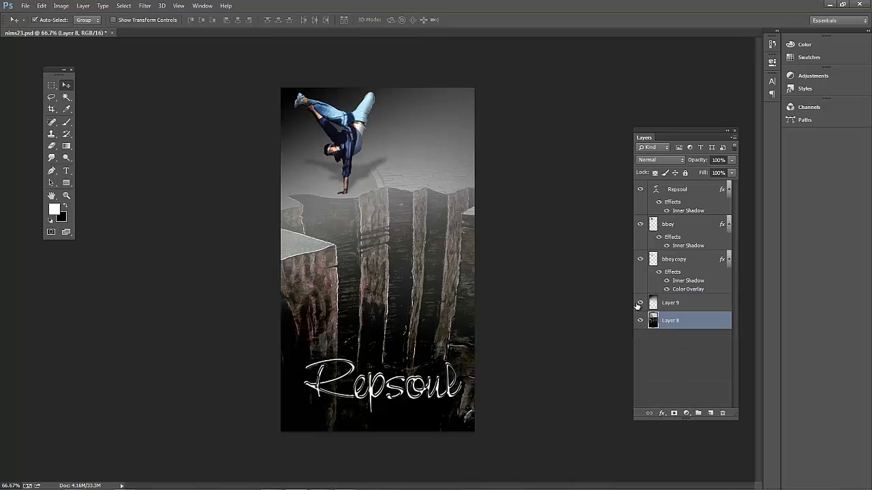
pyautogui.click(640, 259)
pyautogui.click(640, 259)
pyautogui.click(640, 224)
pyautogui.click(640, 224)
pyautogui.click(641, 191)
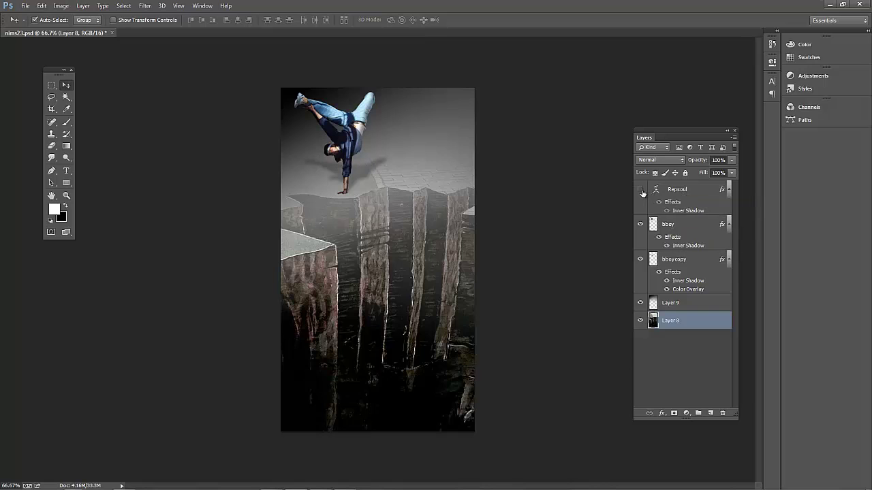
pyautogui.click(640, 189)
pyautogui.click(640, 224)
pyautogui.click(640, 224)
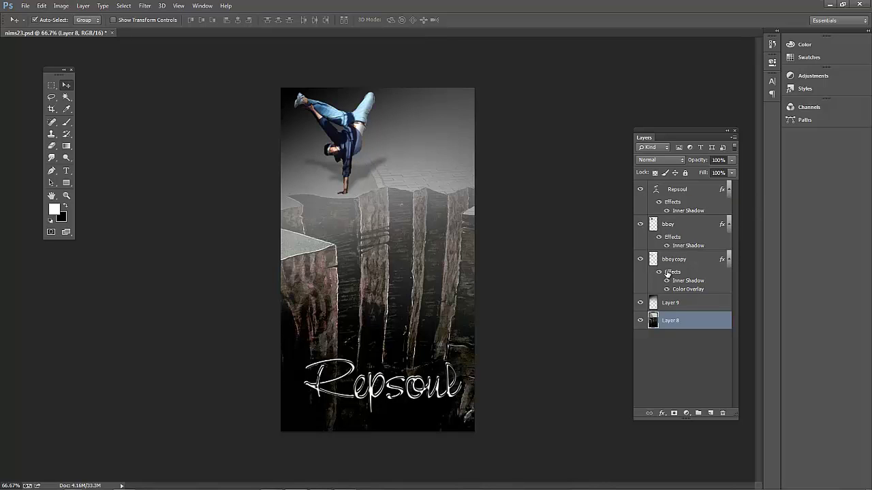
# Step: Rename the bboy copy layer to 'shadow'
pyautogui.doubleClick(671, 259)
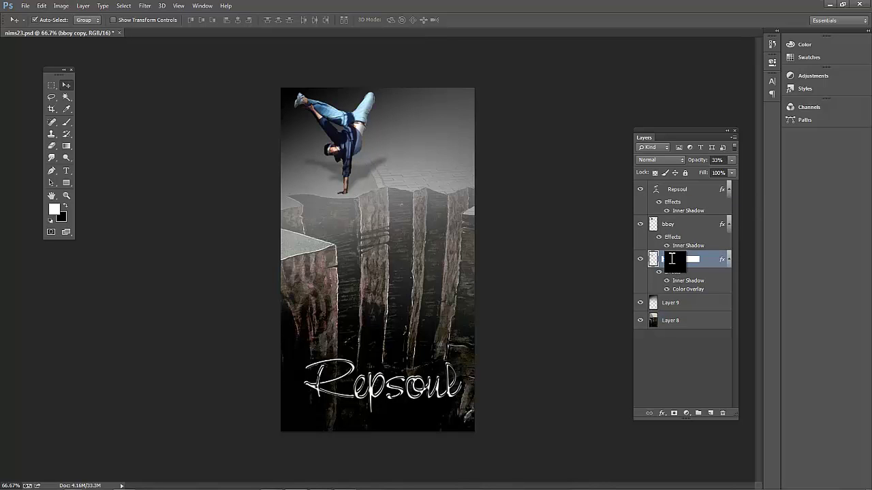
pyautogui.write('shadow')
pyautogui.press('Return')
# Step: Select Layer 9, then hide and reshow Layer 9 and Layer 8 to compare their contribution
pyautogui.click(672, 307)
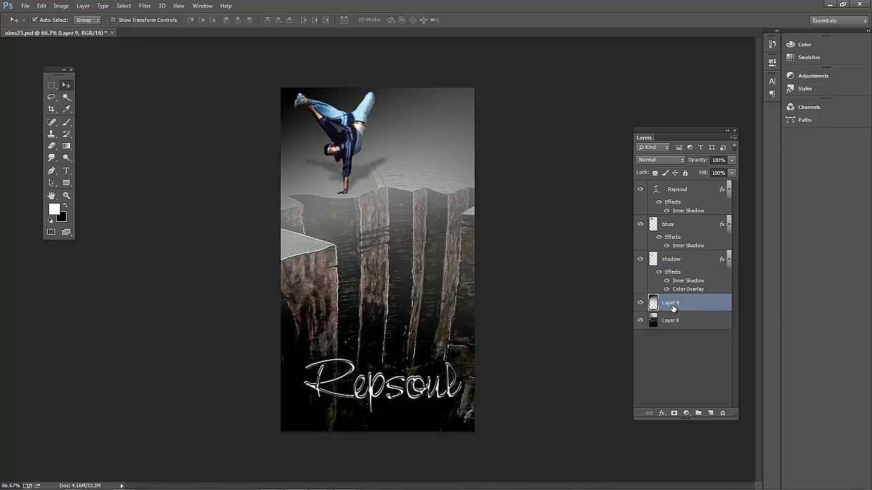
pyautogui.click(640, 302)
pyautogui.click(640, 302)
pyautogui.click(641, 321)
pyautogui.click(640, 320)
# Step: Set Layer 9's blend mode to Multiply after briefly trying Darken
pyautogui.click(680, 158)
pyautogui.click(668, 198)
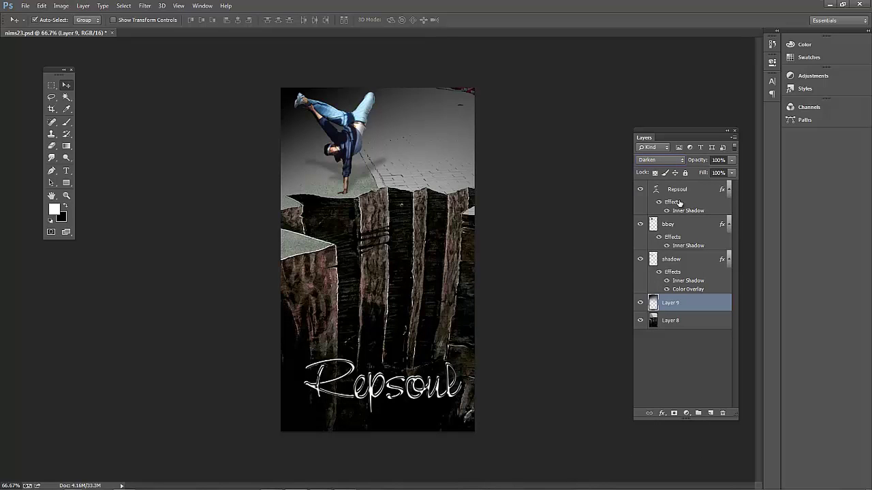
pyautogui.click(660, 163)
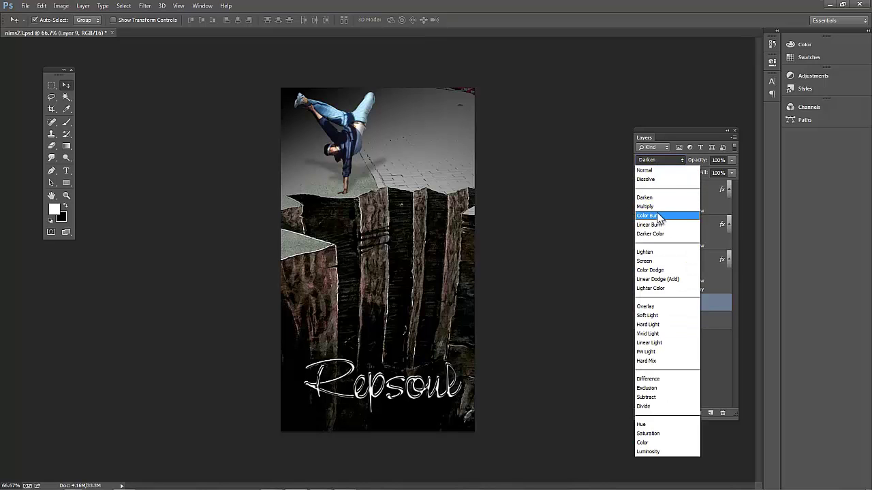
pyautogui.click(657, 209)
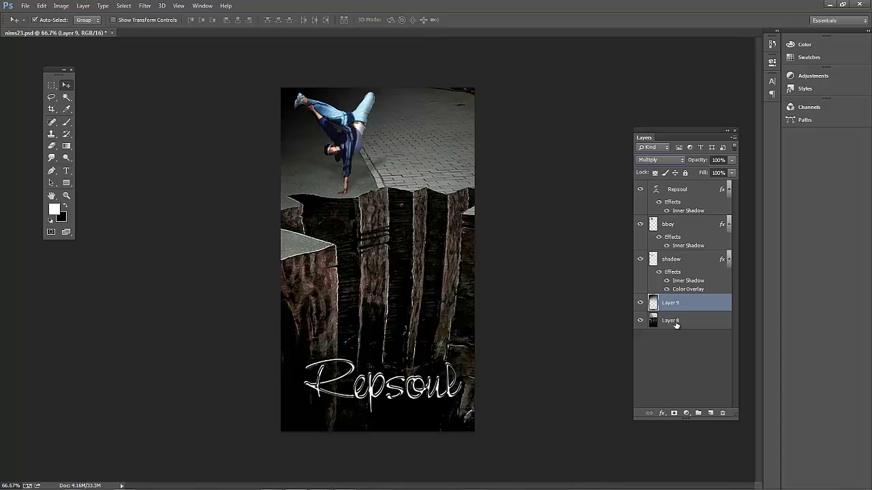
# Step: Merge Layer 8 into Layer 9 and check the merged layer's visibility
pyautogui.keyDown('shift'); pyautogui.click(703, 324); pyautogui.keyUp('shift')
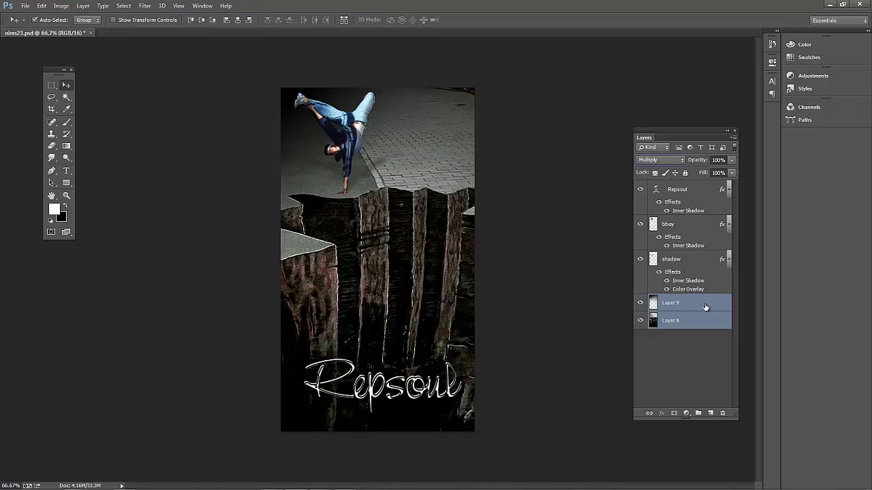
pyautogui.rightClick(704, 307)
pyautogui.click(466, 410)
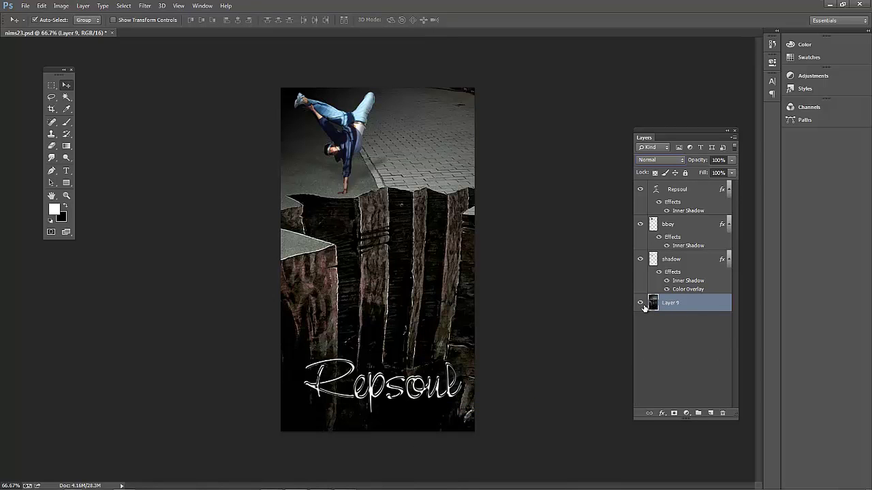
pyautogui.click(643, 305)
pyautogui.click(643, 305)
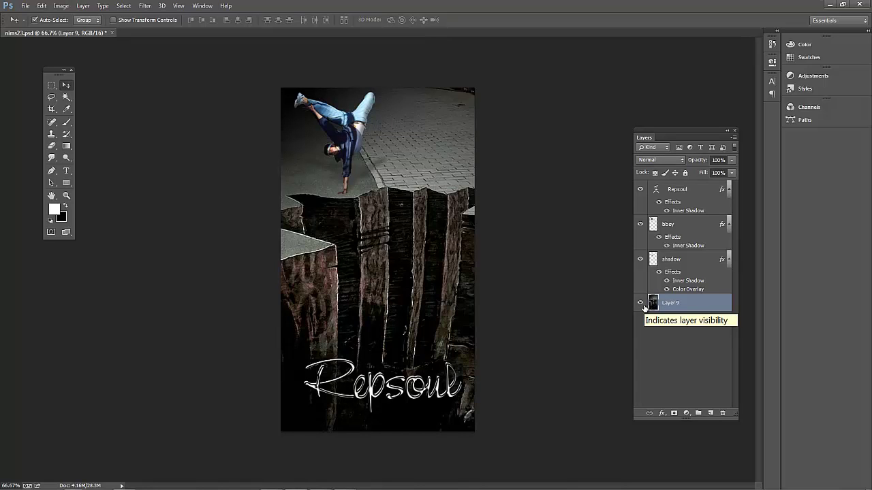
# Step: Rename the merged layer to 'bg'
pyautogui.doubleClick(666, 306)
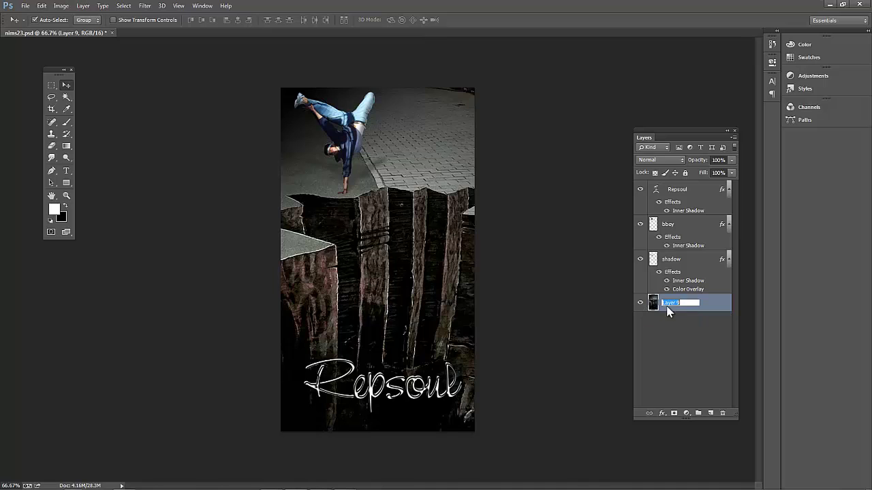
pyautogui.write('bg')
pyautogui.click(682, 362)
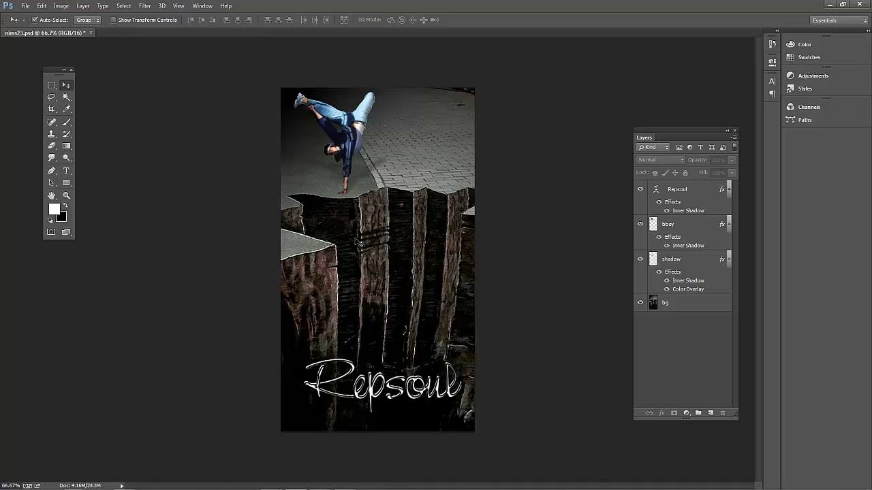
# Step: Save the document as MockUP.psd in Photoshop format with Maximize Compatibility kept on
pyautogui.click(25, 6)
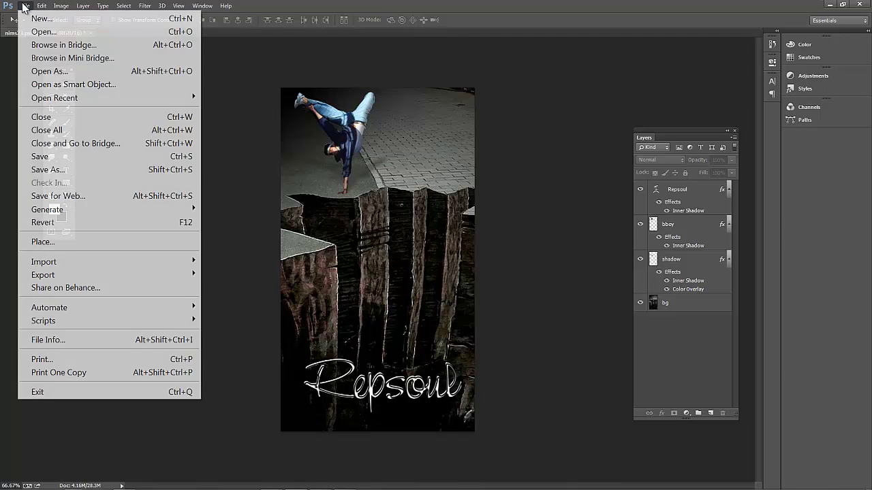
pyautogui.click(61, 171)
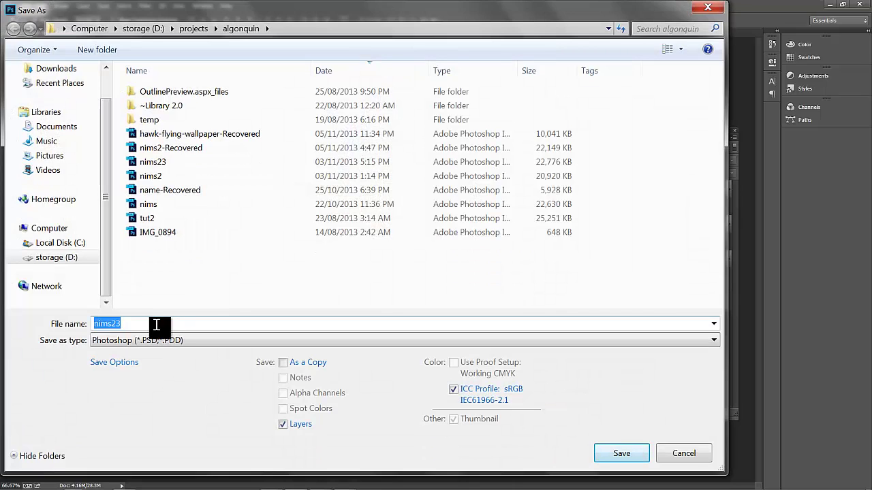
pyautogui.write('MockUP')
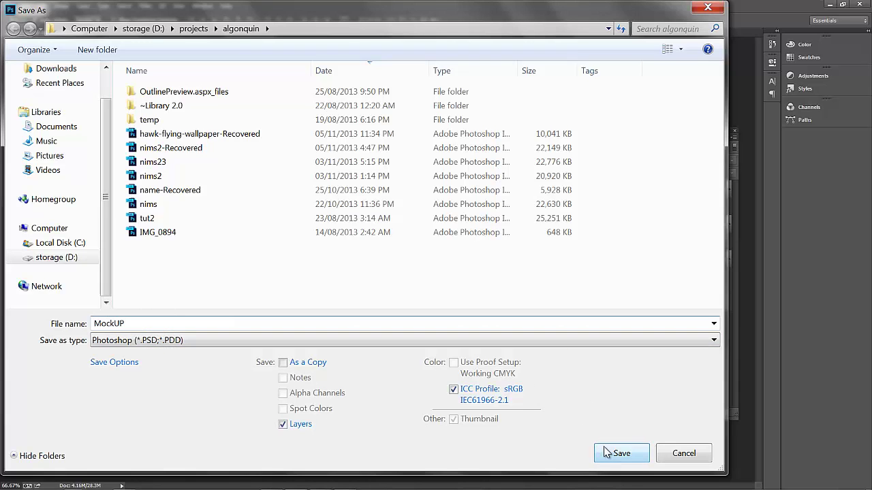
pyautogui.click(611, 453)
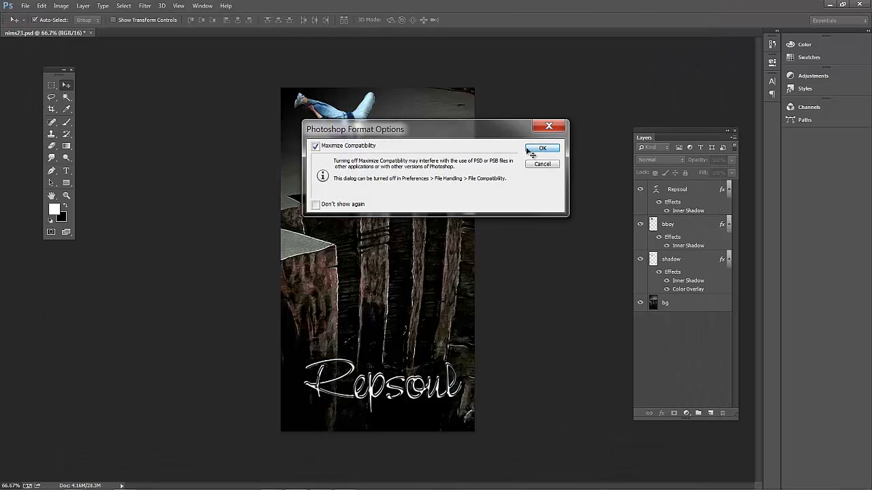
pyautogui.click(530, 152)
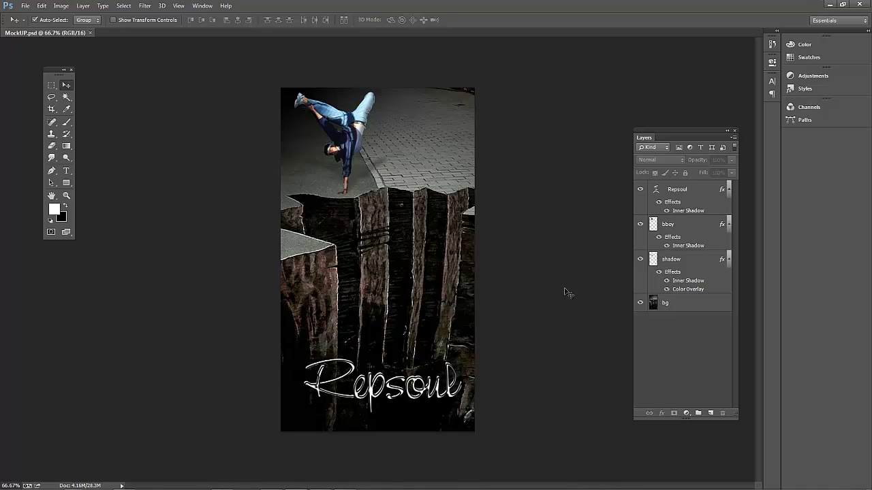
# Step: Group the four layers and name the group 'page 1'
pyautogui.click(695, 300)
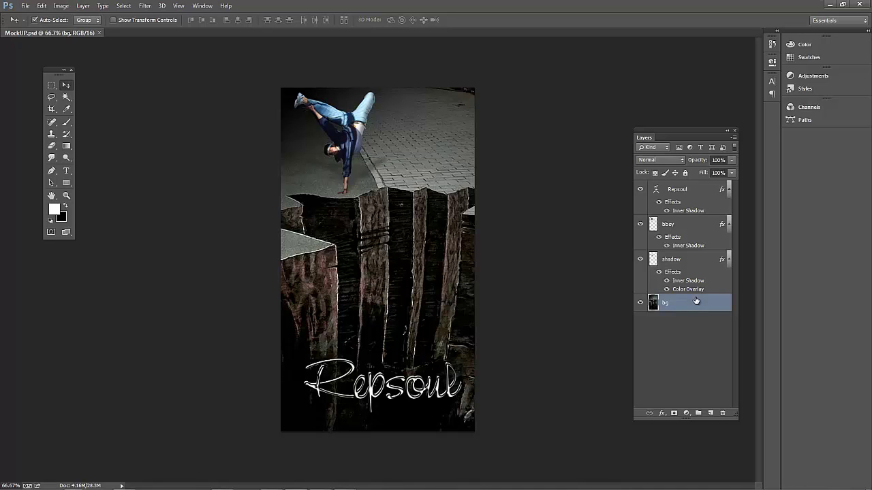
pyautogui.keyDown('shift'); pyautogui.click(688, 196); pyautogui.keyUp('shift')
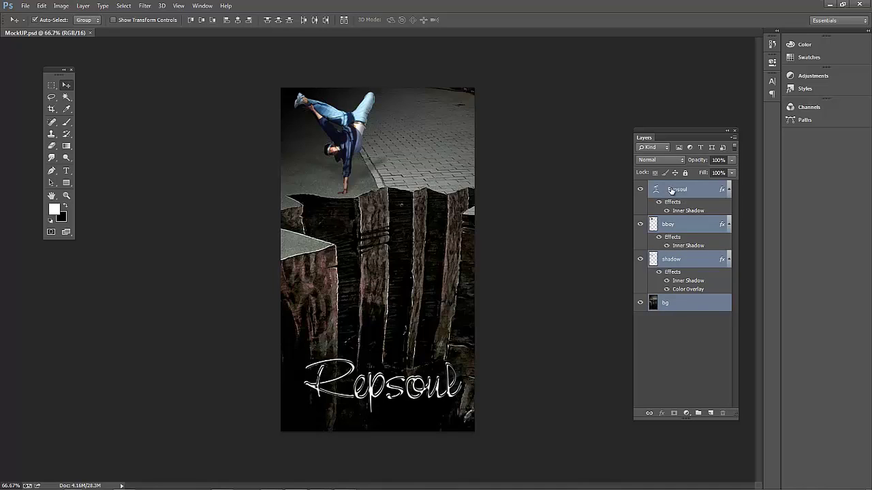
pyautogui.click(698, 414)
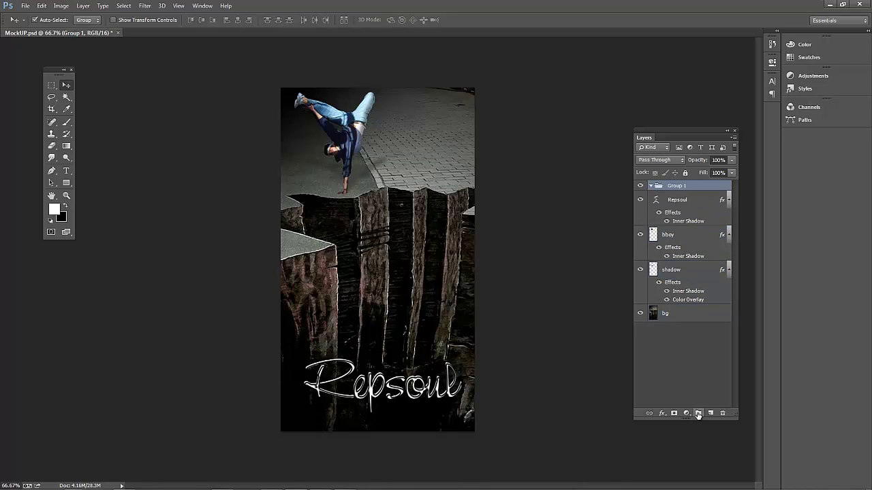
pyautogui.doubleClick(683, 188)
pyautogui.write('page 1')
pyautogui.click(690, 208)
# Step: Move bg, shadow, bboy and Repsoul into the page 1 group and confirm it stays visible
pyautogui.click(650, 186)
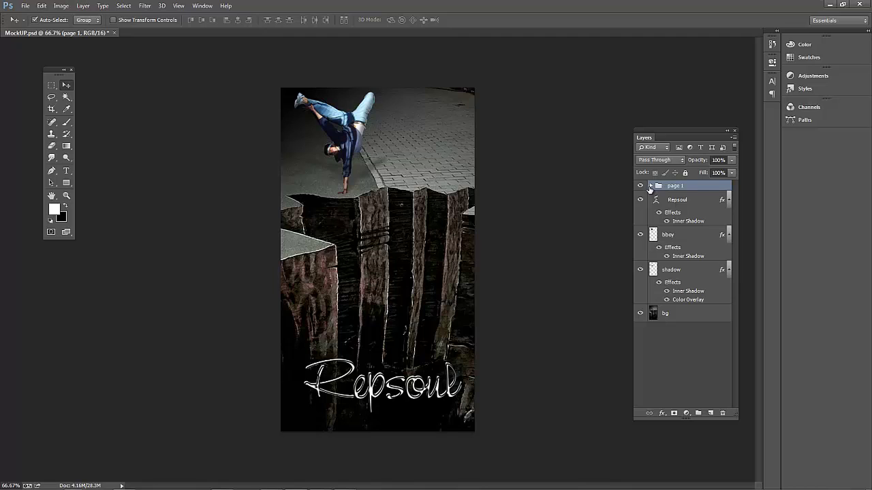
pyautogui.click(677, 206)
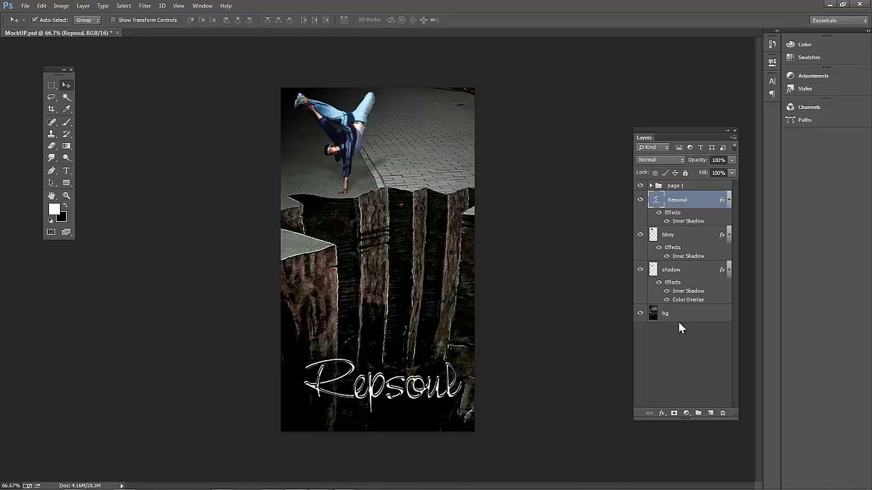
pyautogui.click(679, 324)
pyautogui.click(681, 318)
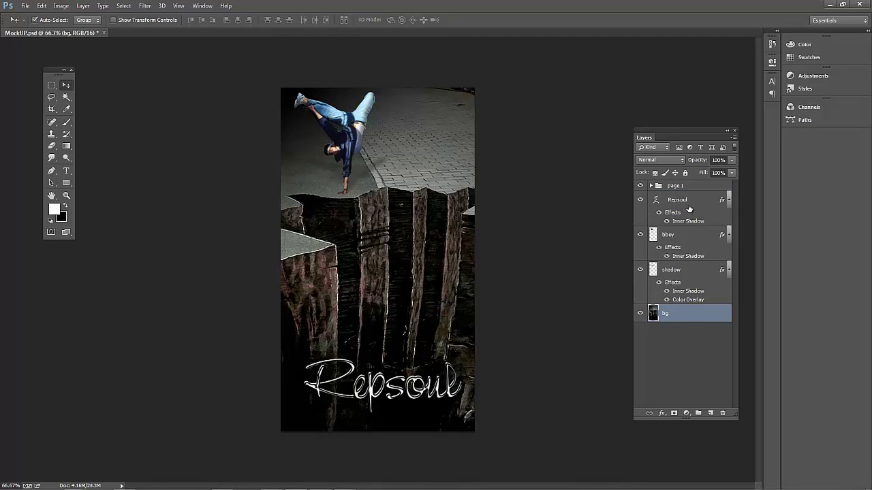
pyautogui.keyDown('shift'); pyautogui.click(685, 206); pyautogui.keyUp('shift')
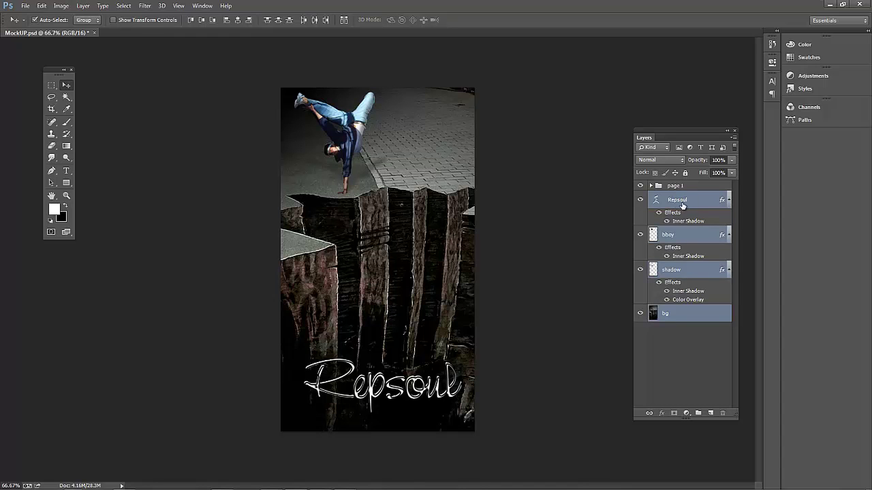
pyautogui.moveTo(682, 205); pyautogui.dragTo(685, 185)
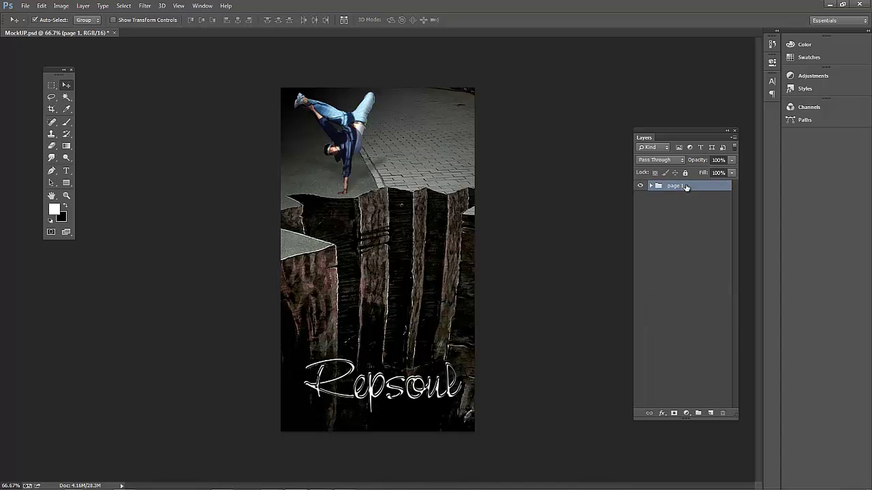
pyautogui.click(640, 186)
pyautogui.click(639, 187)
# Step: Create a new group named 'intro' above page 1, and leave page 1 expanded
pyautogui.click(700, 415)
pyautogui.doubleClick(677, 186)
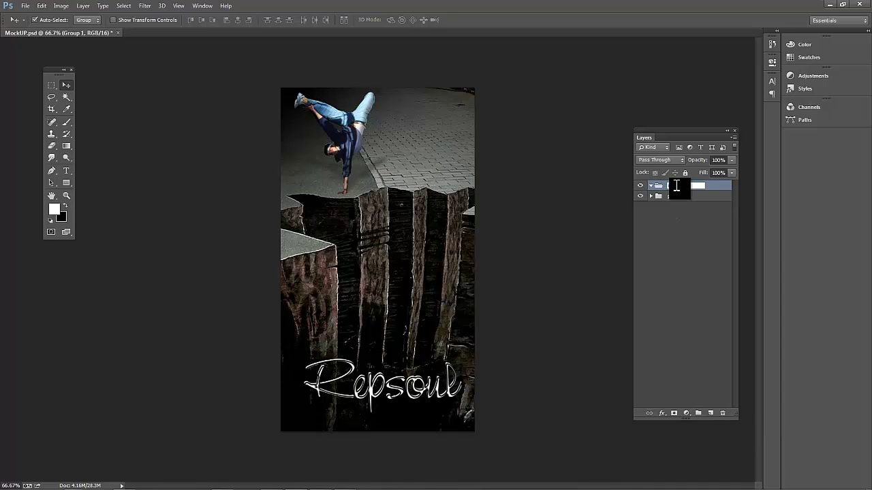
pyautogui.write('intro')
pyautogui.click(696, 281)
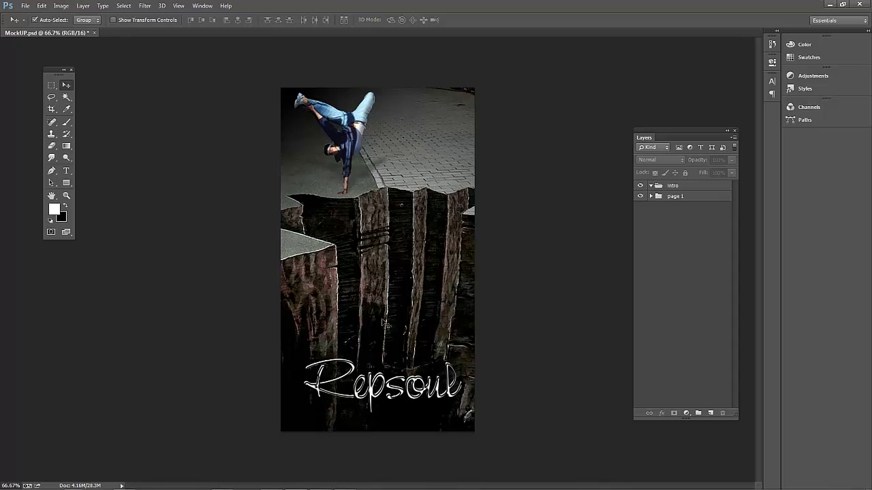
pyautogui.click(651, 196)
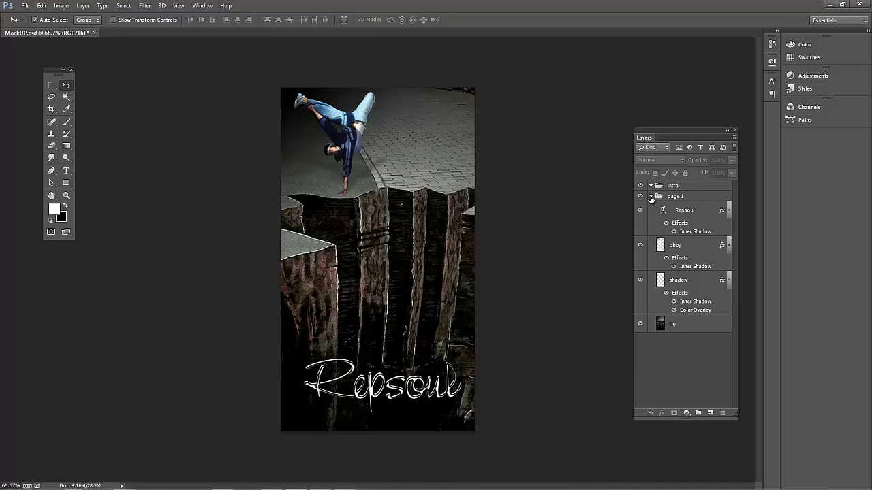
pyautogui.click(651, 196)
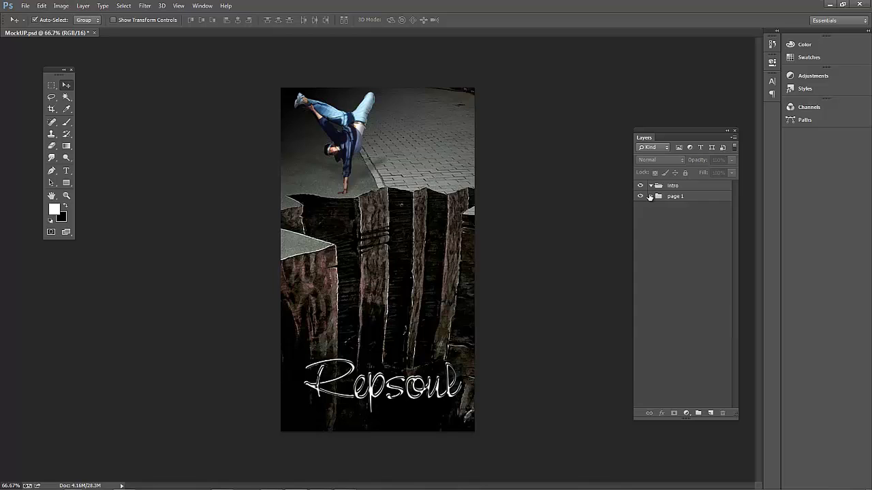
pyautogui.click(650, 197)
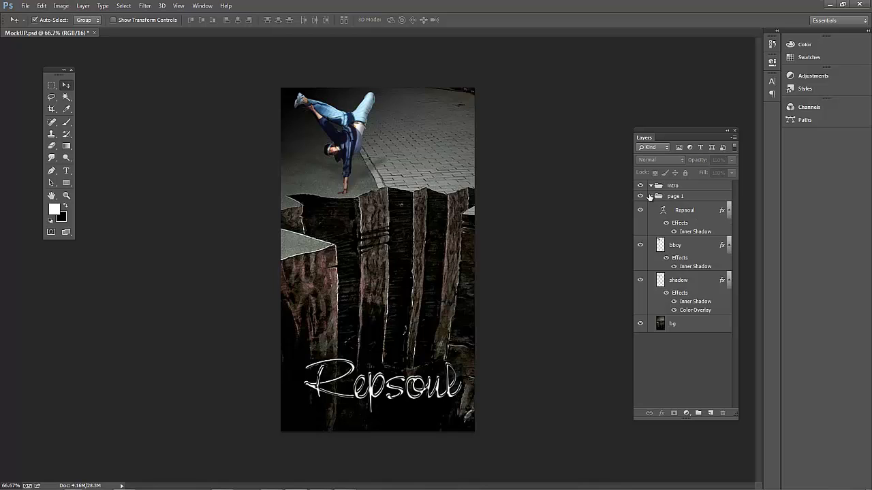
# Step: Duplicate the bg layer as bg copy and move it into the intro group
pyautogui.click(693, 324)
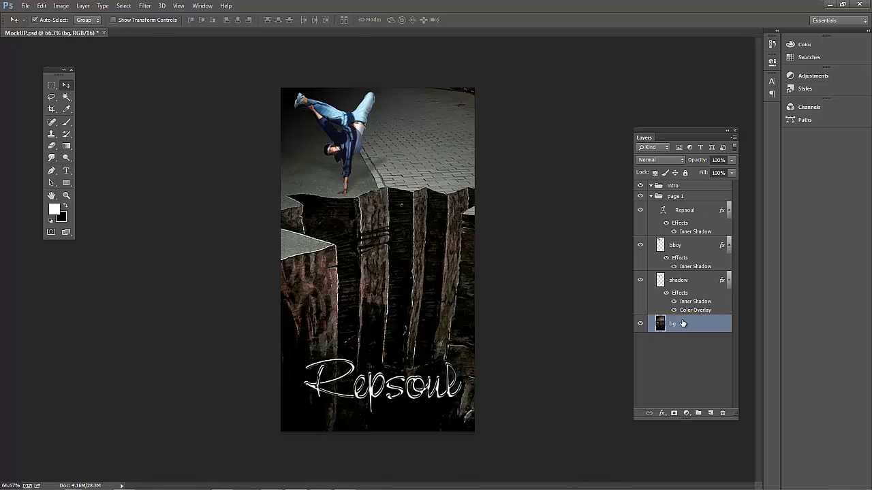
pyautogui.moveTo(683, 324); pyautogui.dragTo(708, 413)
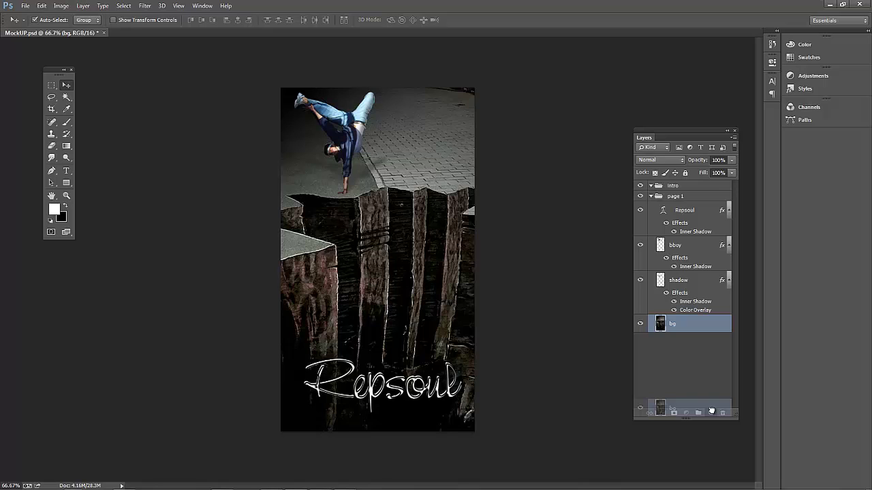
pyautogui.moveTo(710, 411); pyautogui.dragTo(710, 413)
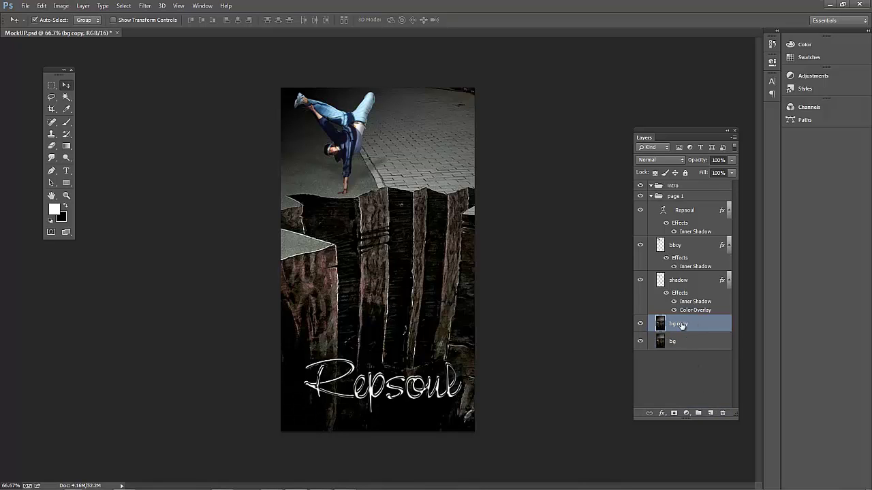
pyautogui.moveTo(681, 325); pyautogui.dragTo(676, 186)
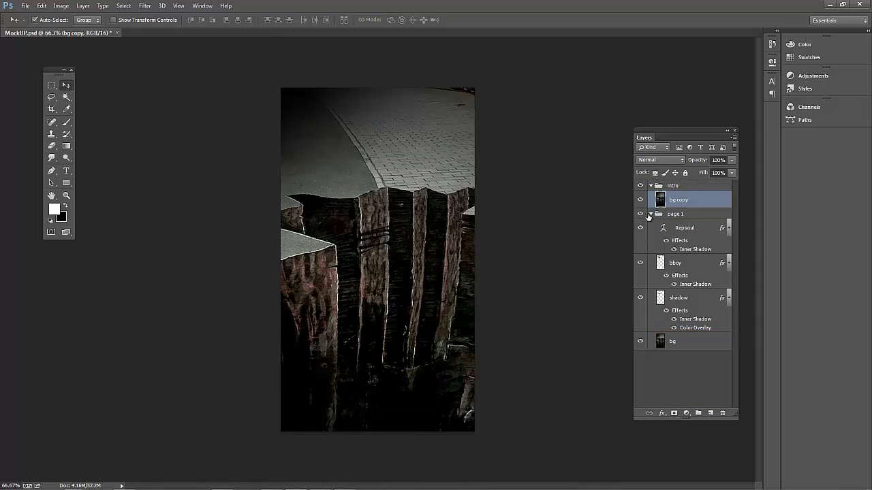
# Step: Compare the page 1 and intro groups by hiding and reshowing each, then select intro
pyautogui.click(649, 215)
pyautogui.click(642, 215)
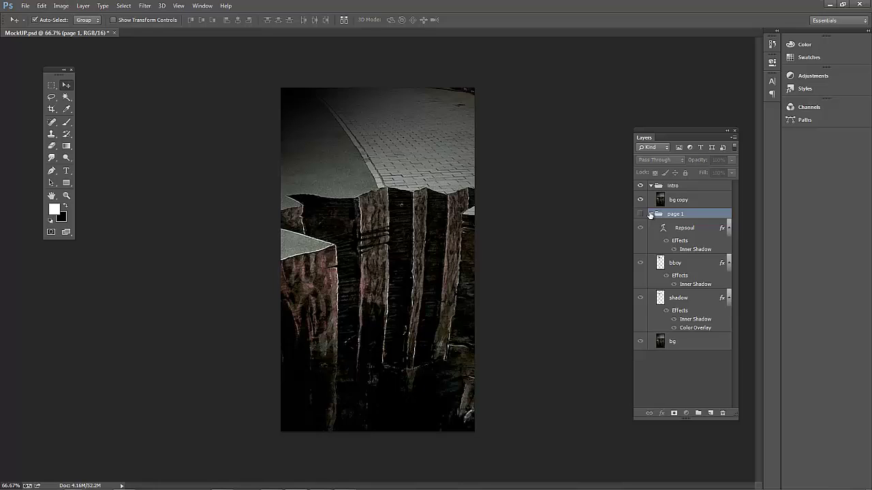
pyautogui.click(650, 215)
pyautogui.click(641, 215)
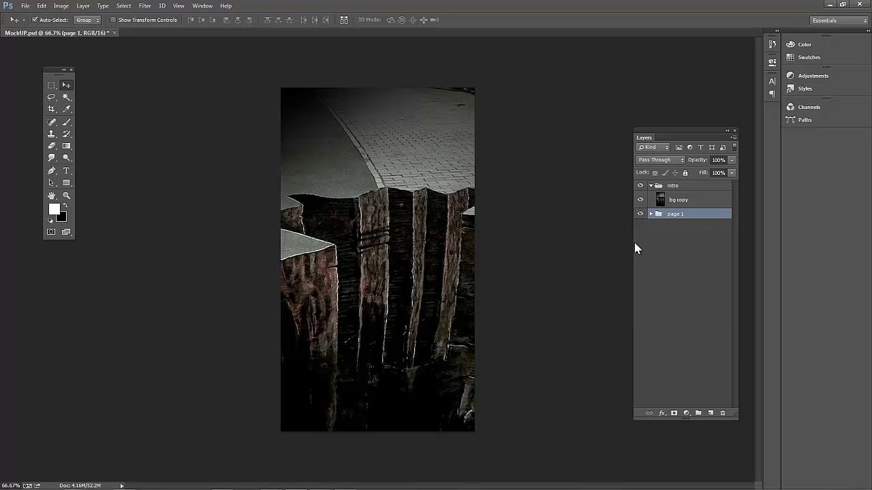
pyautogui.click(640, 186)
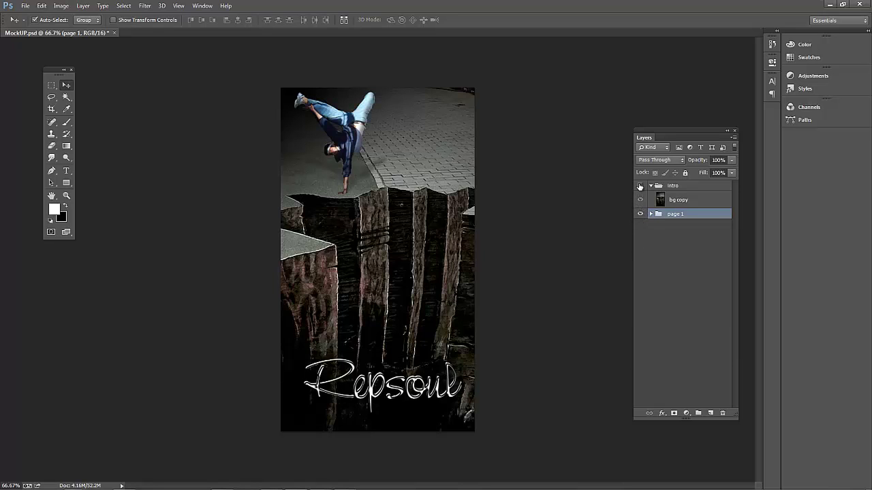
pyautogui.click(639, 186)
pyautogui.click(701, 185)
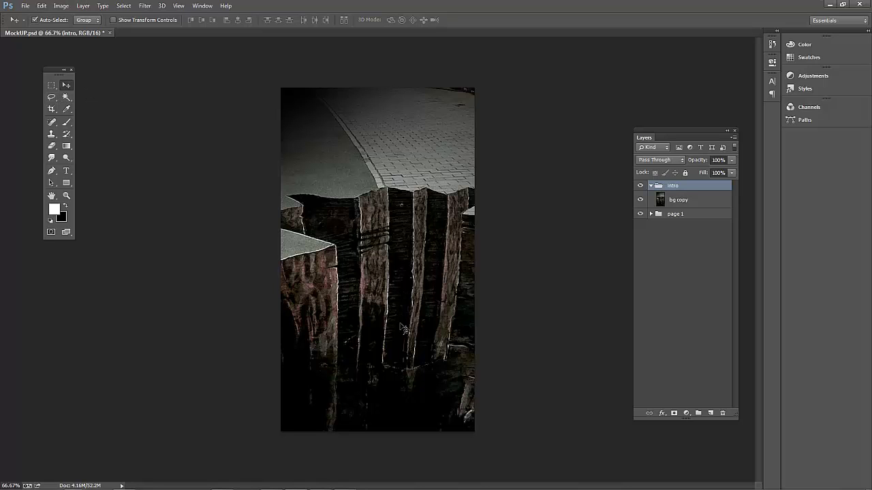
# Step: Shift bg copy upward on the canvas and hide page 1, leaving the lower area transparent
pyautogui.click(680, 199)
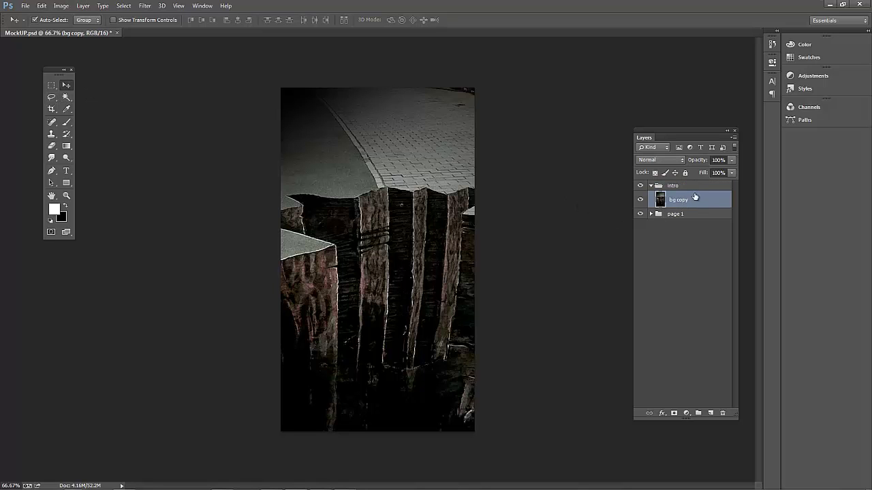
pyautogui.moveTo(381, 326); pyautogui.dragTo(375, 163)
pyautogui.click(640, 214)
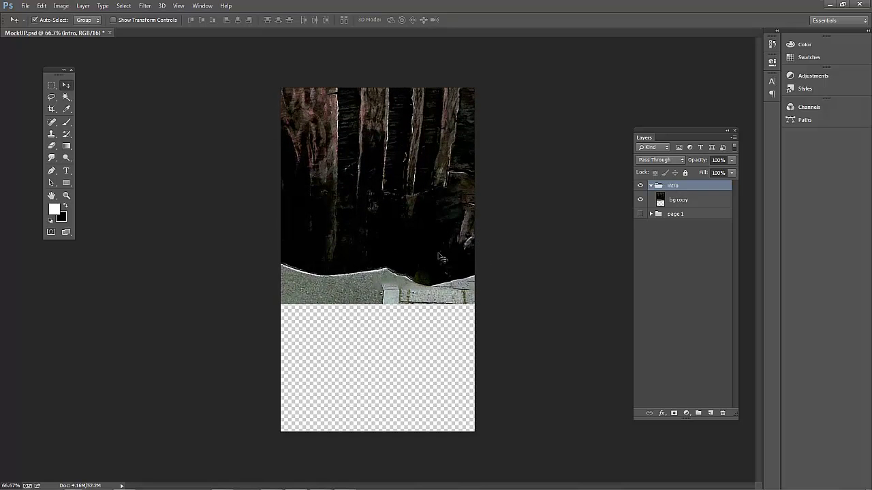
pyautogui.moveTo(440, 257); pyautogui.dragTo(436, 190)
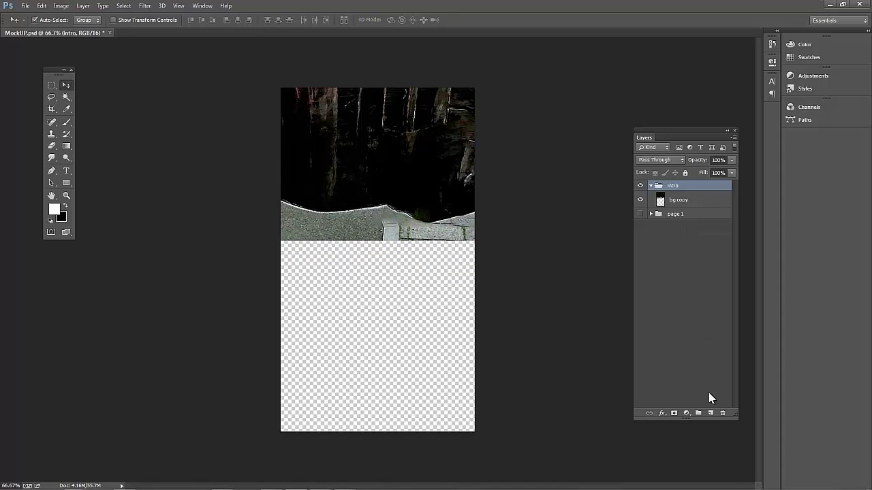
# Step: Add a new Layer 1 in the intro group and lasso-select everything below a wavy line
pyautogui.click(711, 413)
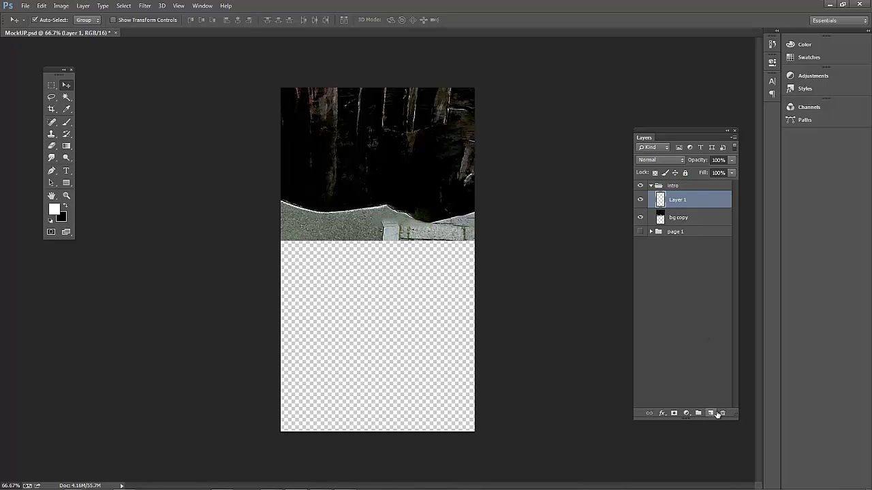
pyautogui.click(53, 100)
pyautogui.click(72, 99)
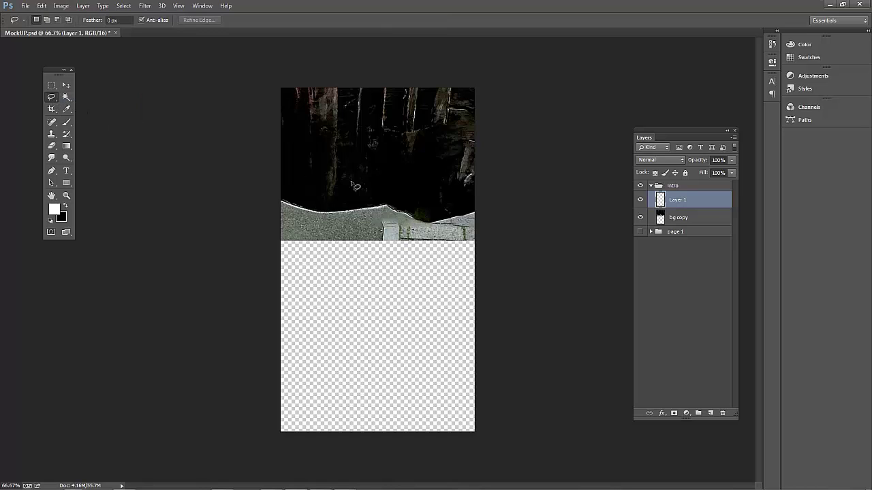
pyautogui.moveTo(489, 201)
pyautogui.mouseDown()
pyautogui.moveTo(428, 205)
pyautogui.moveTo(385, 190)
pyautogui.moveTo(264, 178)
pyautogui.moveTo(245, 365)
pyautogui.moveTo(277, 462)
pyautogui.moveTo(304, 470)
pyautogui.moveTo(569, 452)
pyautogui.moveTo(563, 294)
pyautogui.moveTo(588, 158)
pyautogui.moveTo(588, 190)
pyautogui.mouseUp()
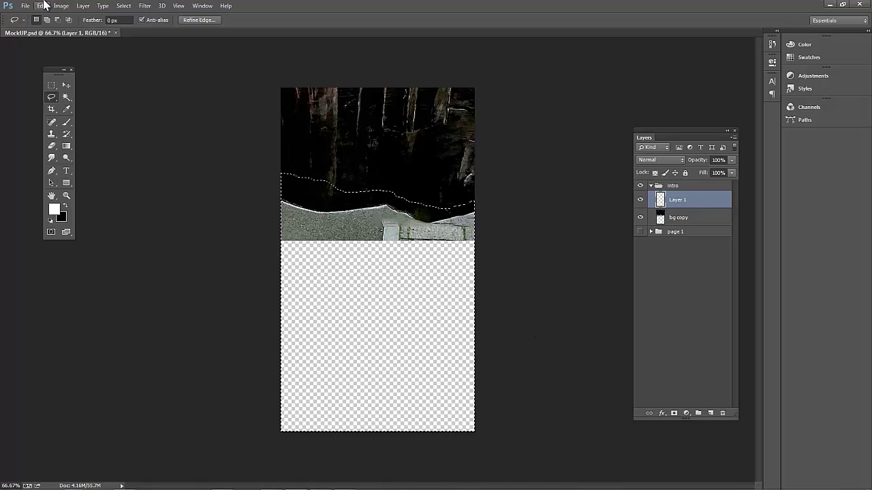
# Step: Fill the selection with Black using Edit > Fill
pyautogui.click(42, 6)
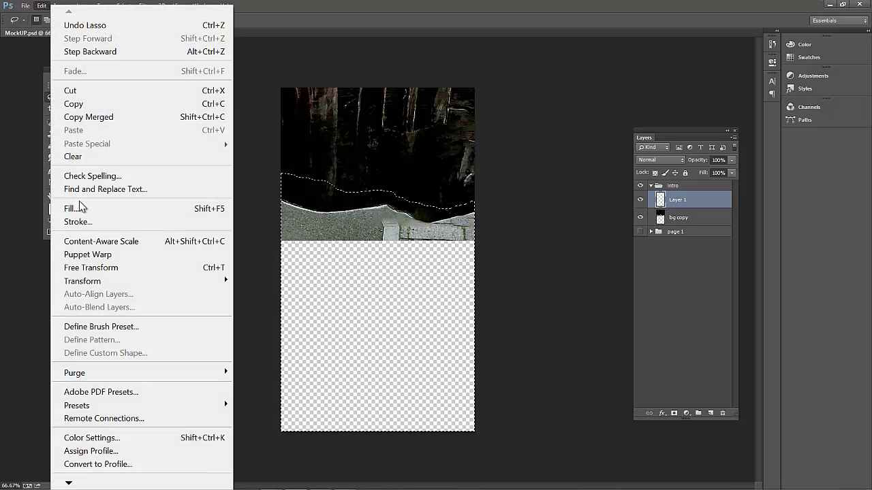
pyautogui.click(77, 206)
pyautogui.click(452, 148)
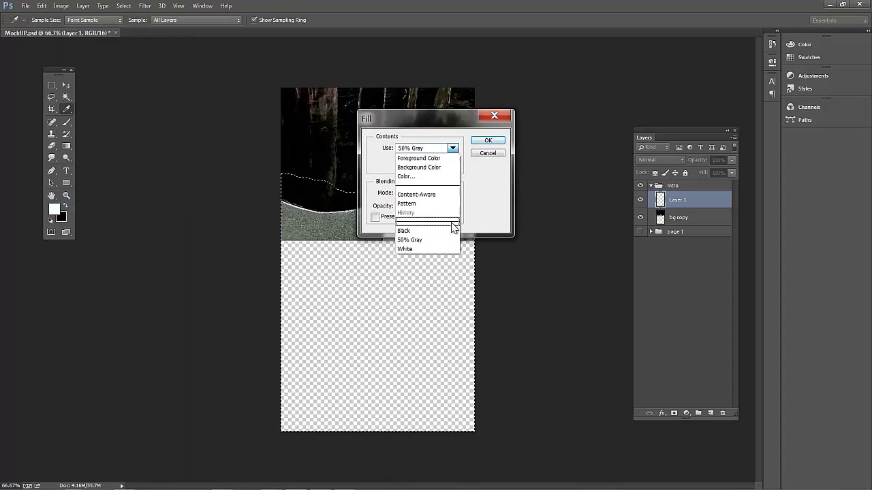
pyautogui.click(440, 233)
pyautogui.click(493, 141)
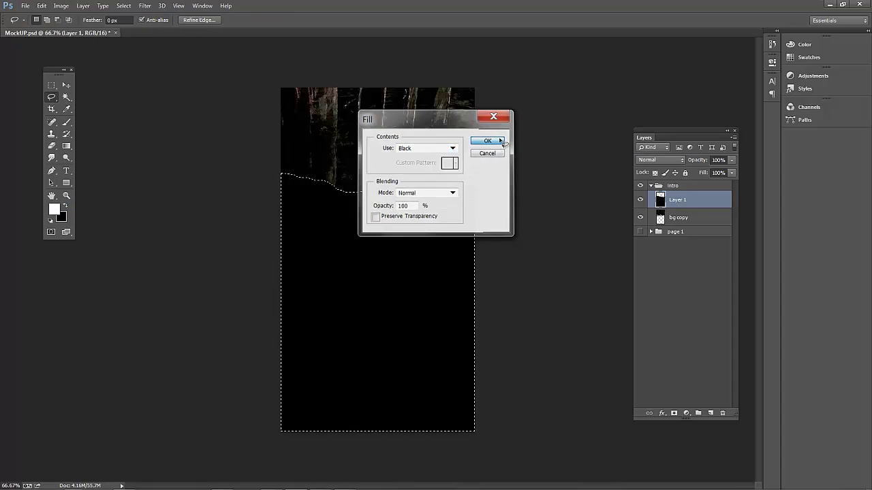
# Step: Save the document with Ctrl+S and deselect the selection
pyautogui.hotkey('ctrl', 's')
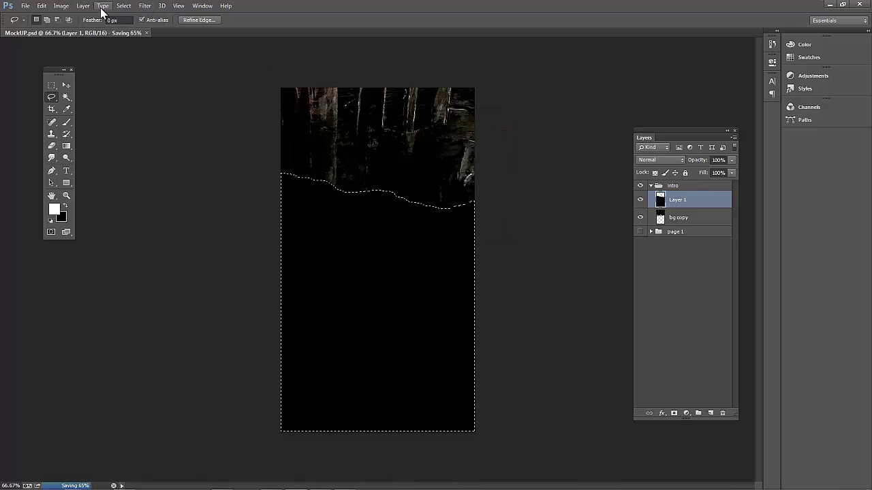
pyautogui.click(122, 6)
pyautogui.click(132, 31)
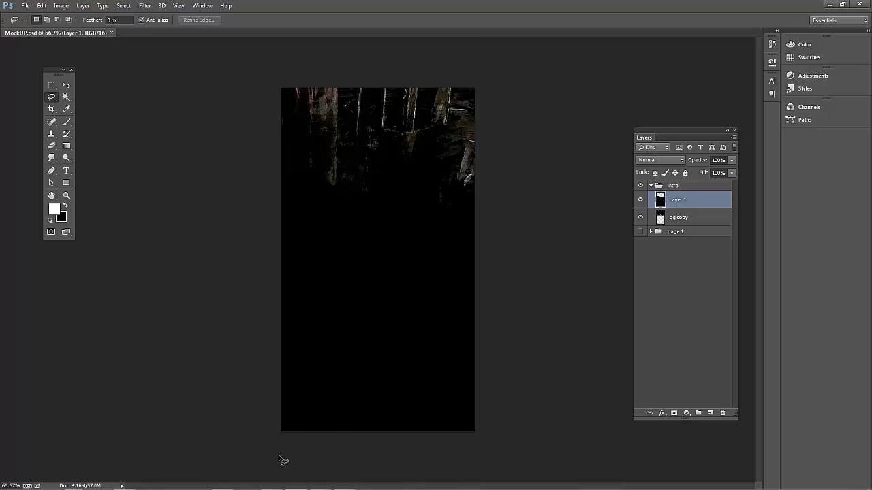
# Step: Copy the black '5' coin artwork from avatar.ai in Illustrator, then minimize Illustrator
pyautogui.moveTo(277, 485)
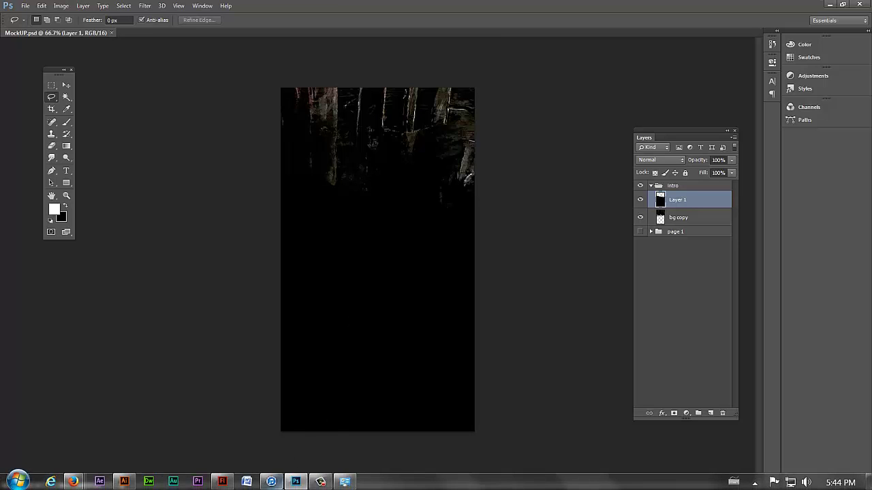
pyautogui.click(123, 482)
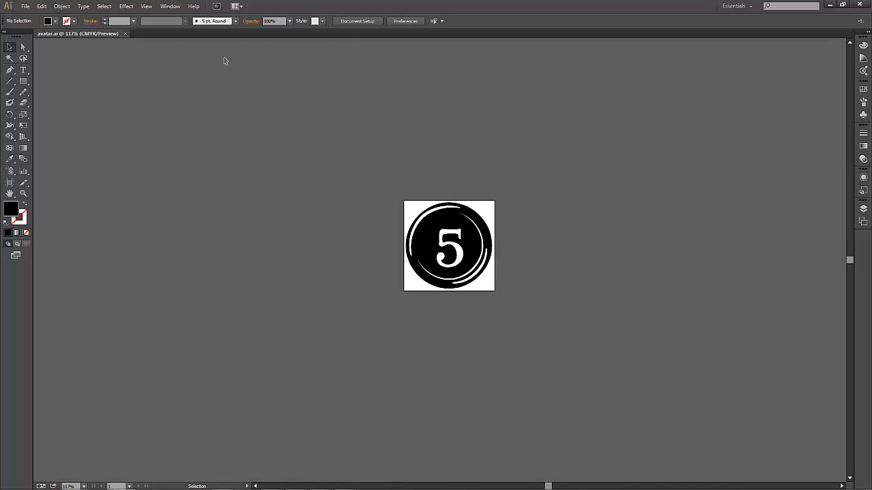
pyautogui.scroll(1, 572, 103)
pyautogui.moveTo(371, 163); pyautogui.dragTo(383, 318)
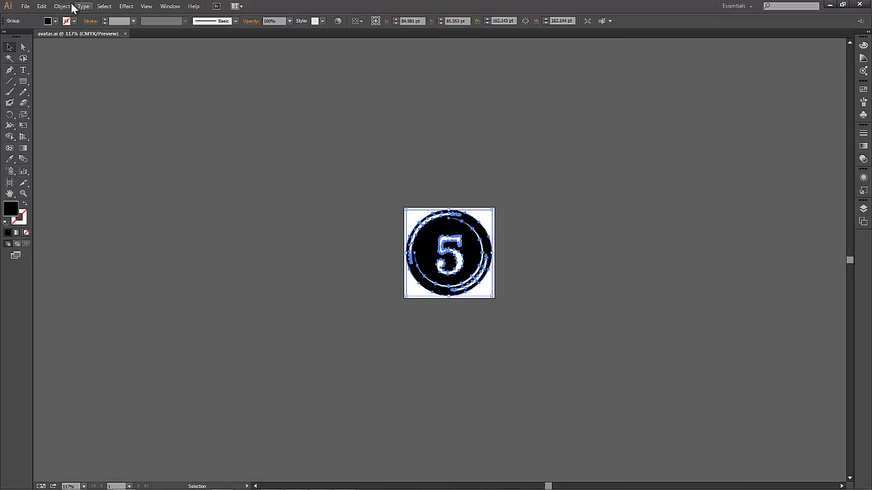
pyautogui.click(41, 6)
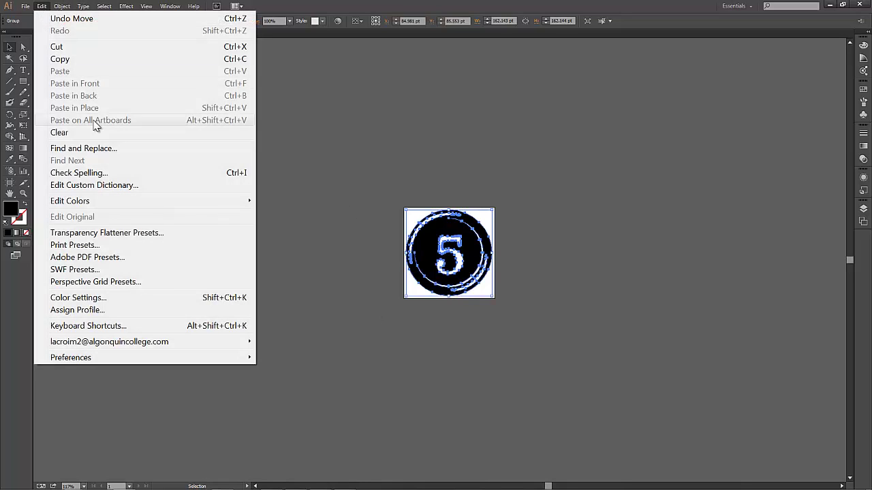
pyautogui.click(62, 59)
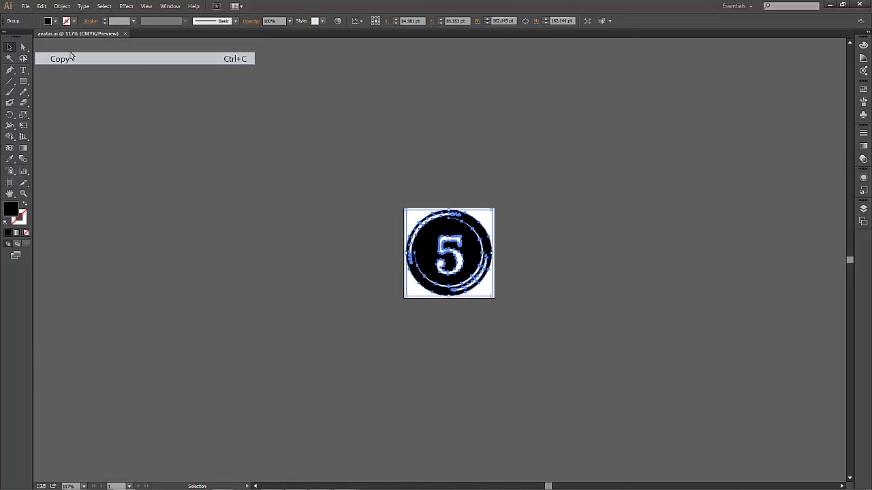
pyautogui.click(830, 5)
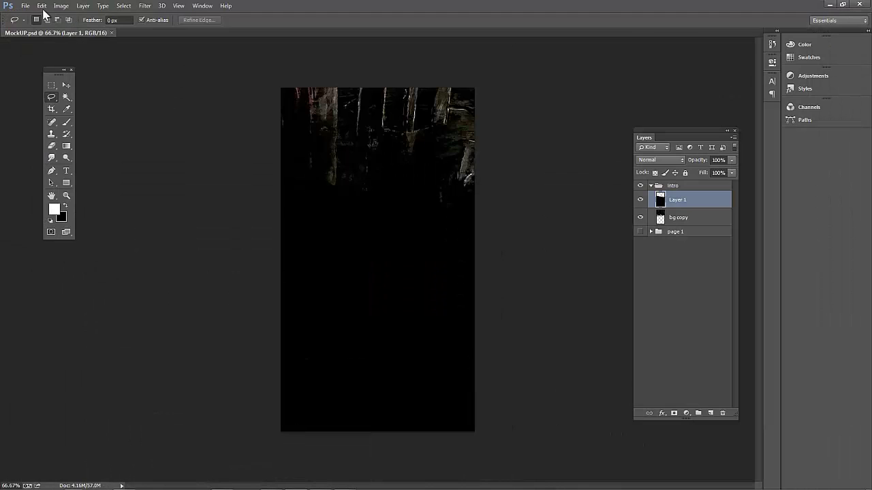
# Step: Paste the copied '5' coin artwork into MockUP.psd, choosing the Smart Object option
pyautogui.click(41, 6)
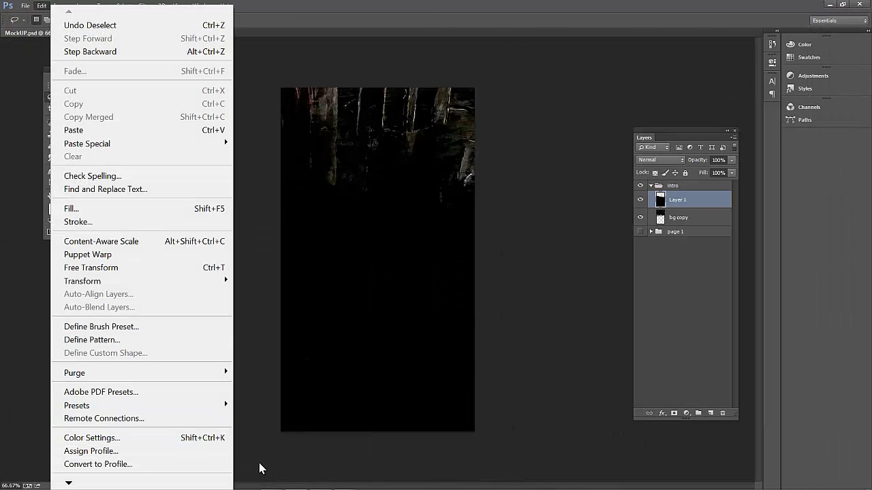
pyautogui.click(105, 129)
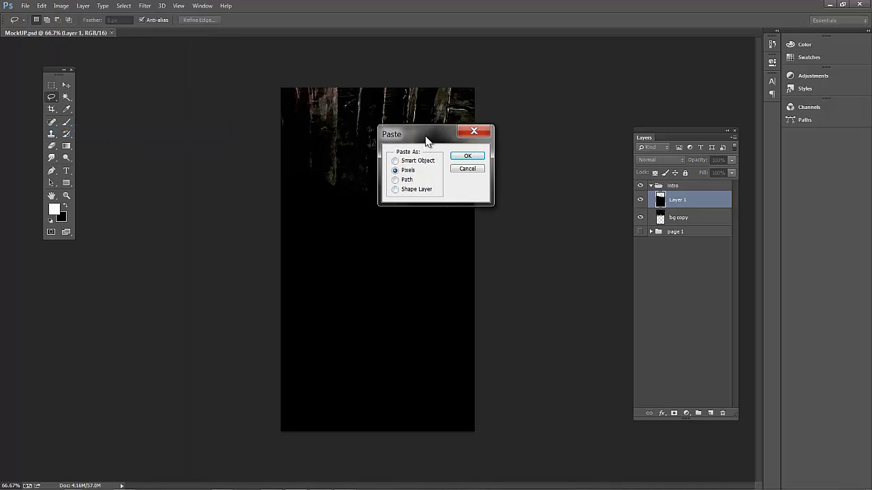
pyautogui.moveTo(397, 139); pyautogui.dragTo(226, 139)
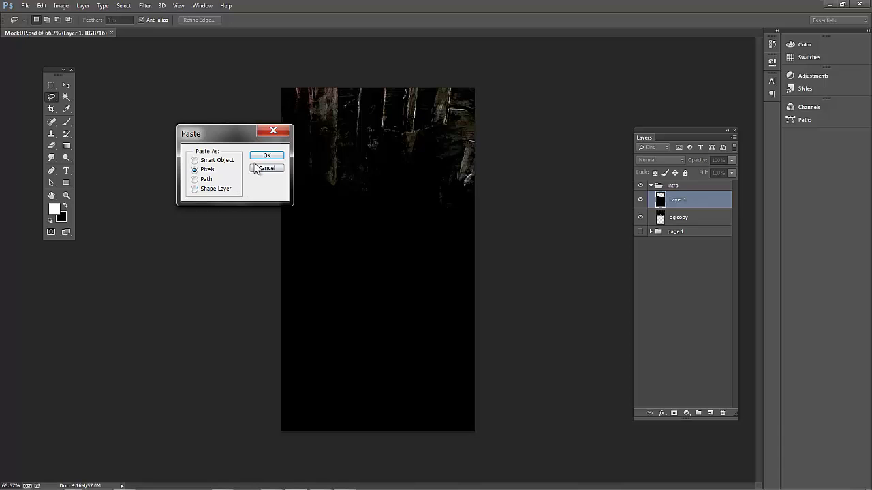
pyautogui.click(217, 161)
# Step: Finish placing the '5' coin as a Vector Smart Object layer in the intro group
pyautogui.click(266, 156)
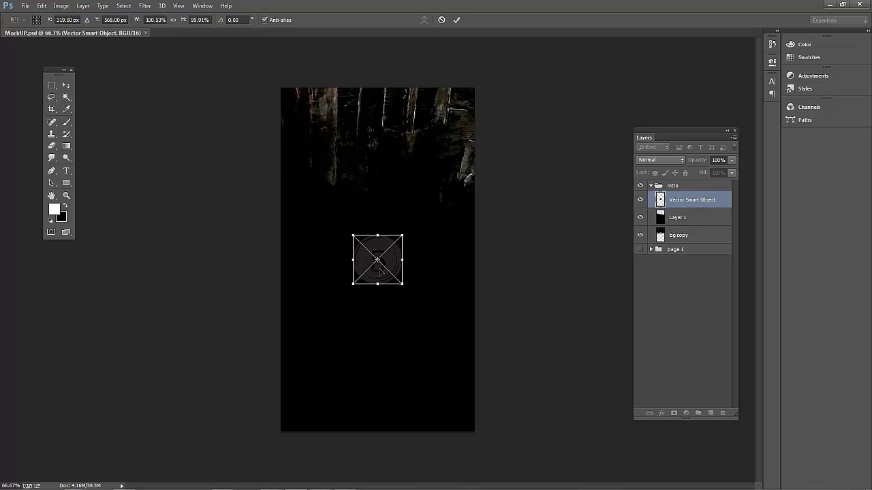
pyautogui.click(66, 85)
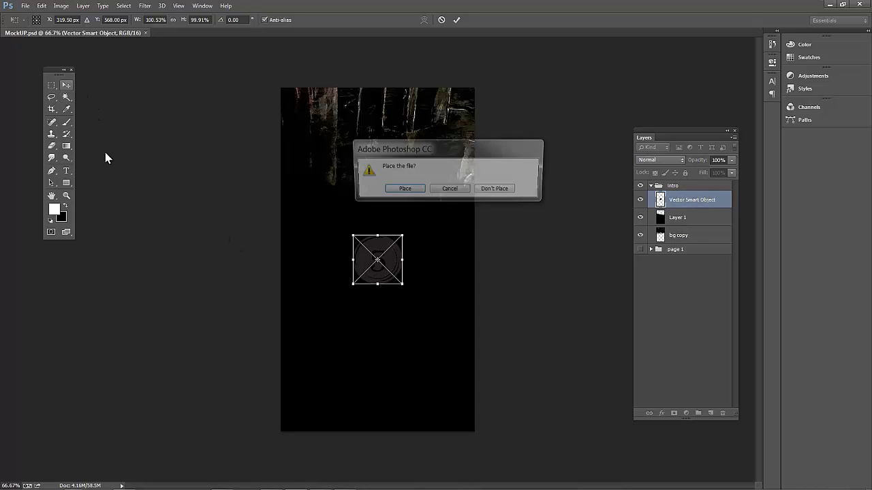
pyautogui.click(412, 190)
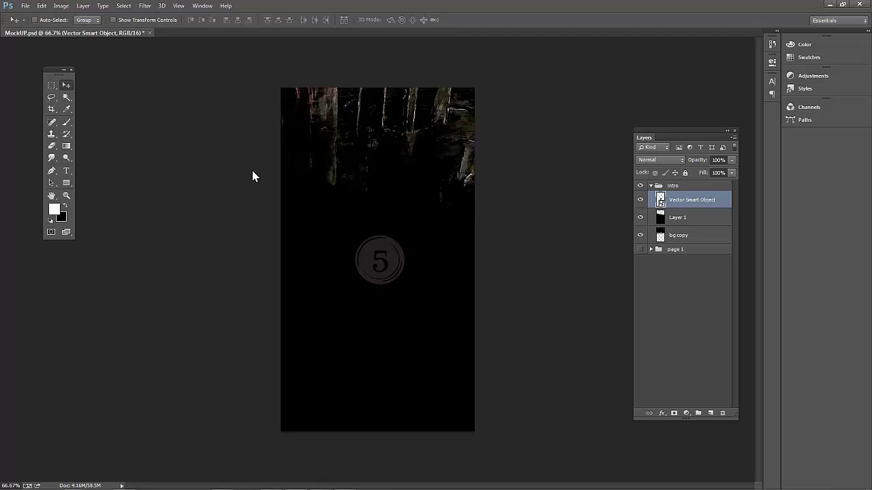
# Step: Nudge the coin emblem slightly lower, into the lower middle of the dark screen
pyautogui.press('Down')
pyautogui.press('Down')
pyautogui.press('Down')
pyautogui.press('Down')
pyautogui.press('Down')
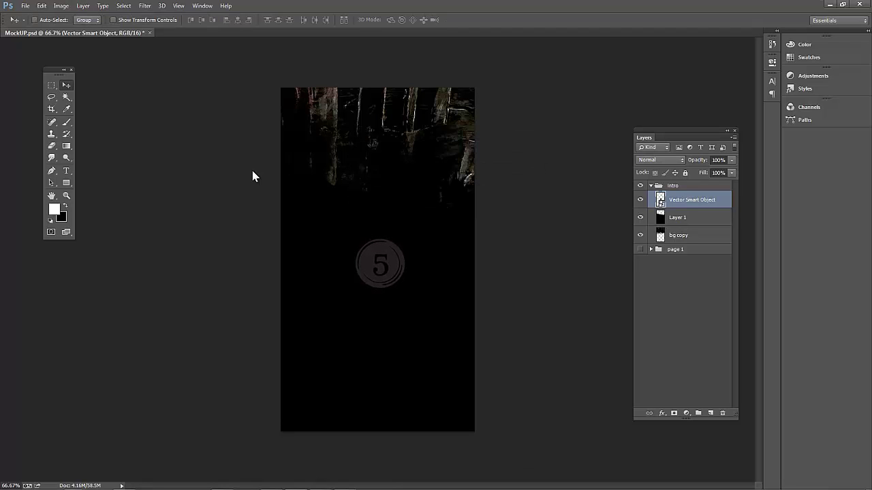
pyautogui.press('Right')
pyautogui.press('Right')
pyautogui.press('Right')
pyautogui.press('Left')
pyautogui.press('Left')
pyautogui.press('Left')
pyautogui.moveTo(362, 271); pyautogui.dragTo(362, 284)
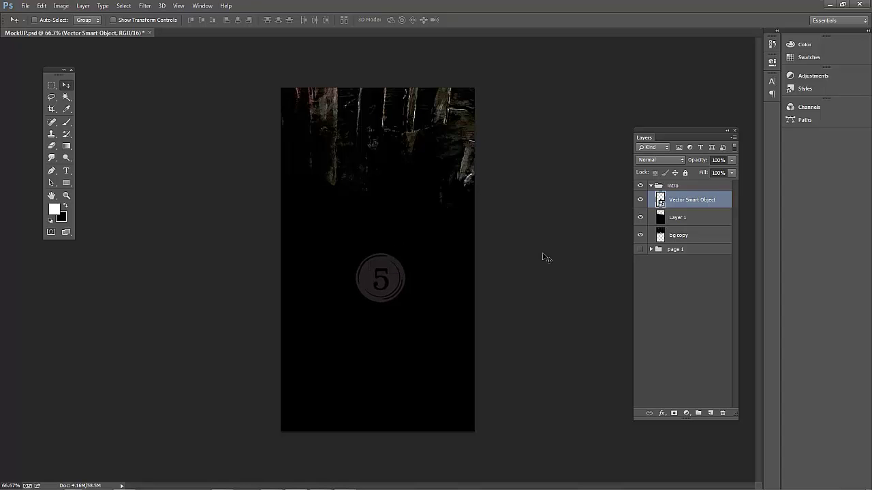
# Step: Give the coin a #625353 colour overlay at reduced opacity plus a gradient overlay
pyautogui.doubleClick(724, 205)
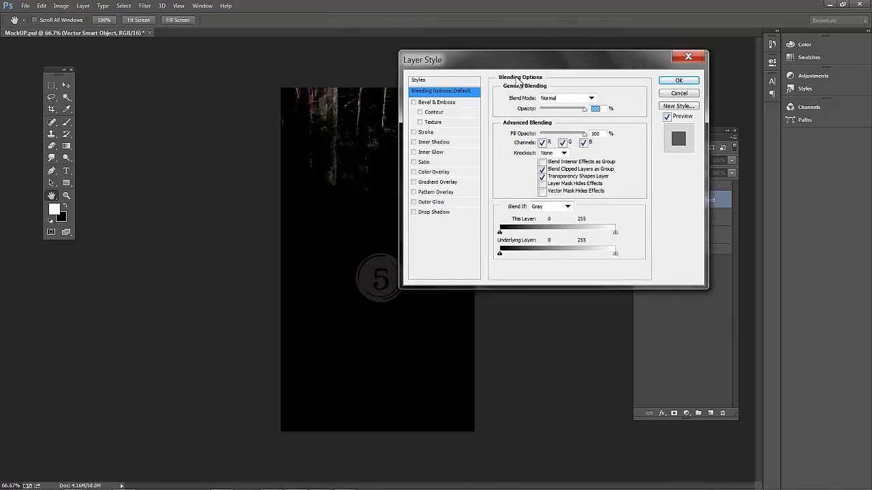
pyautogui.moveTo(422, 59); pyautogui.dragTo(519, 78)
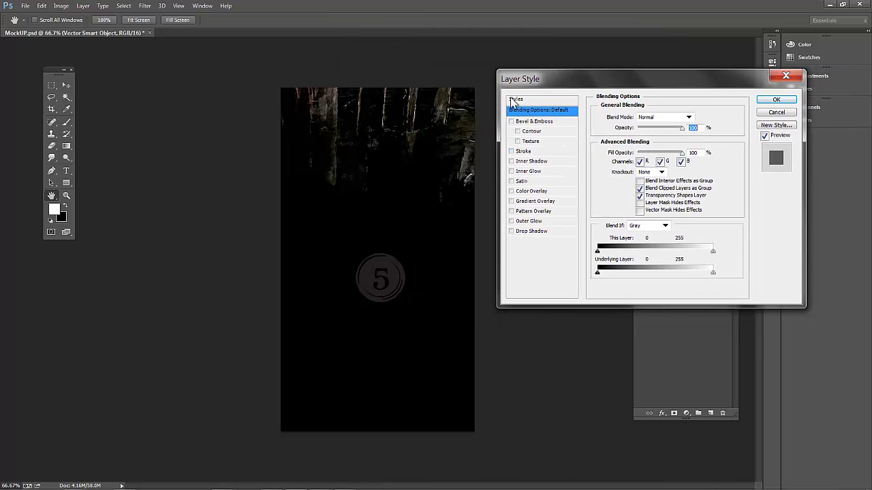
pyautogui.click(534, 194)
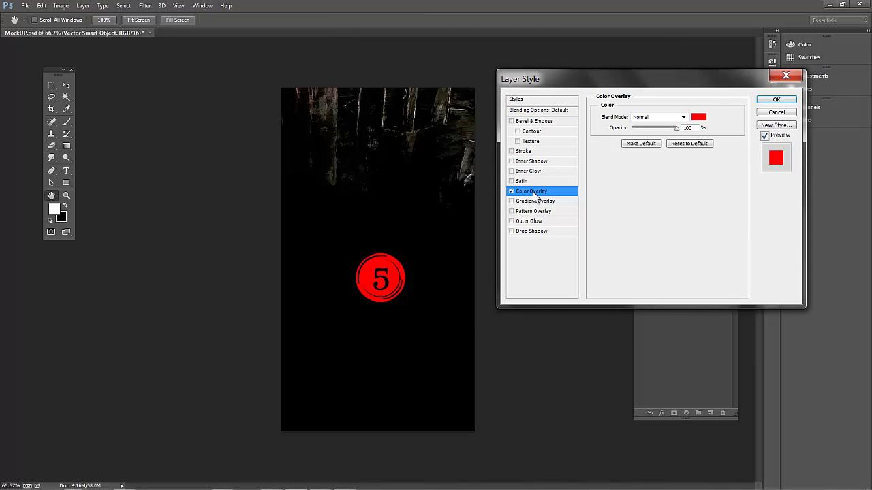
pyautogui.click(699, 117)
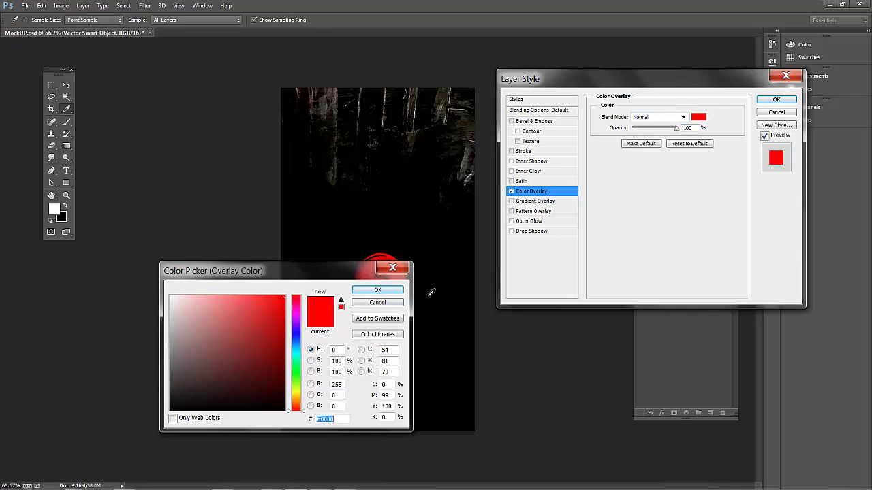
pyautogui.moveTo(212, 381); pyautogui.dragTo(187, 366)
pyautogui.moveTo(306, 267); pyautogui.dragTo(167, 281)
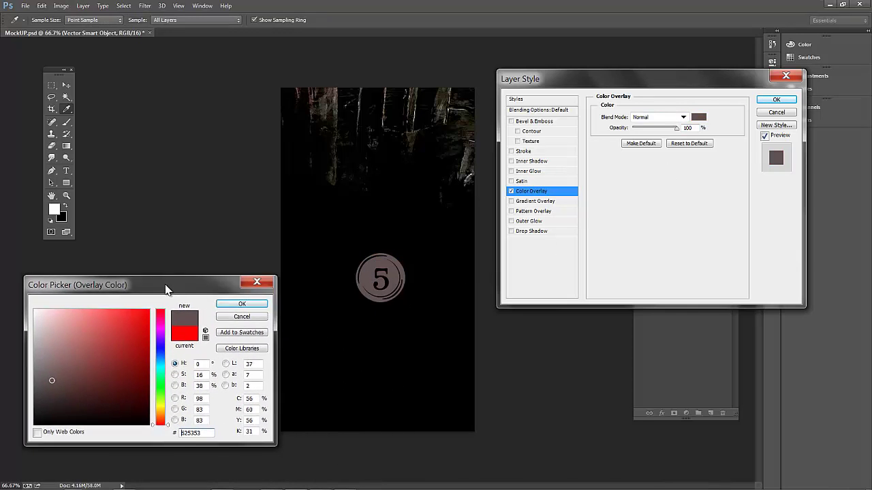
pyautogui.click(227, 304)
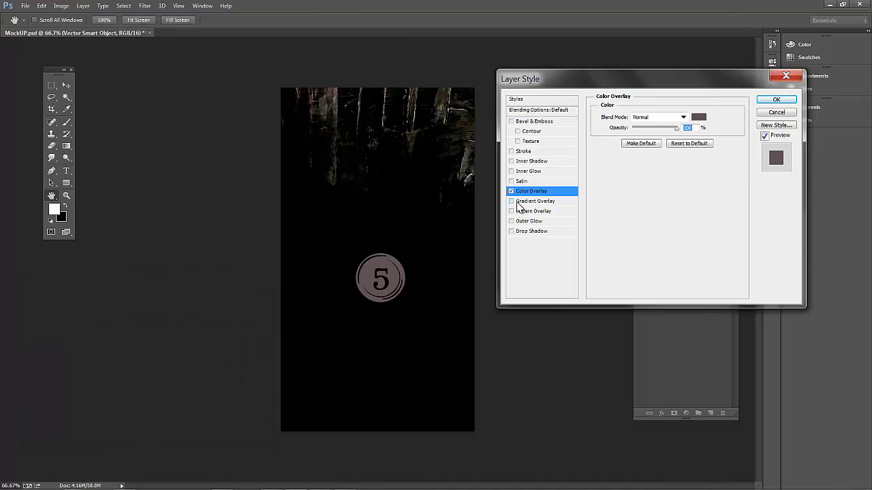
pyautogui.click(525, 201)
pyautogui.click(545, 191)
pyautogui.moveTo(676, 128); pyautogui.dragTo(651, 128)
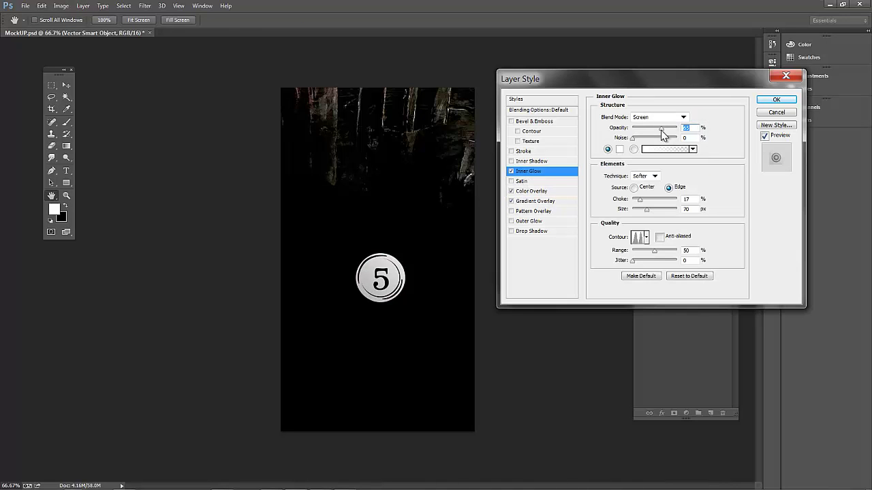
# Step: Swap the inner glow for a white outer glow (size 103, spread 9, opacity 42, noise 20)
pyautogui.click(511, 172)
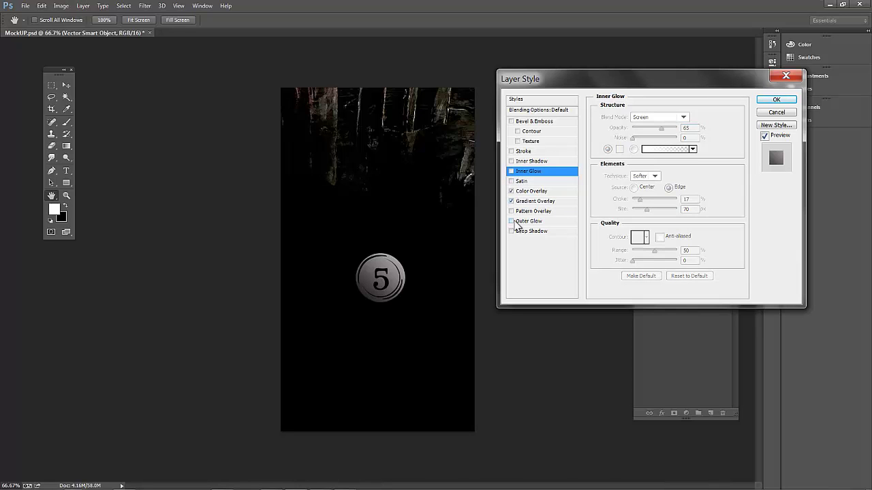
pyautogui.click(511, 222)
pyautogui.click(529, 222)
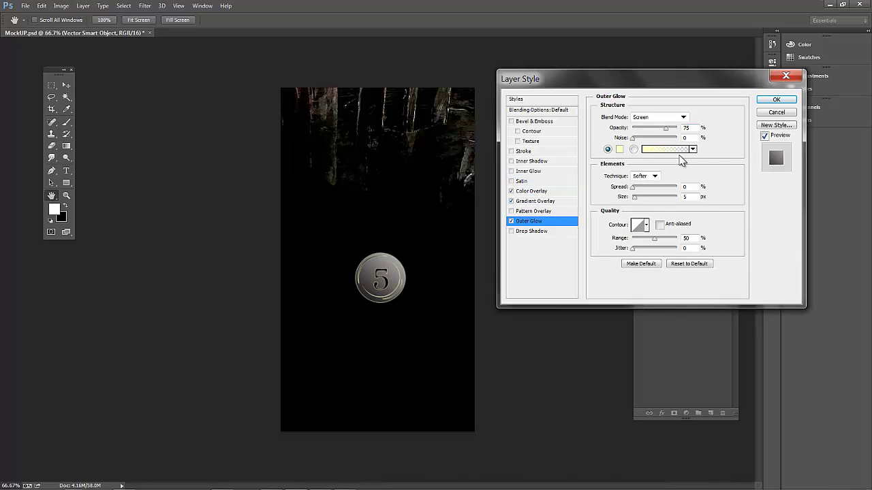
pyautogui.click(619, 149)
pyautogui.write('ffffff')
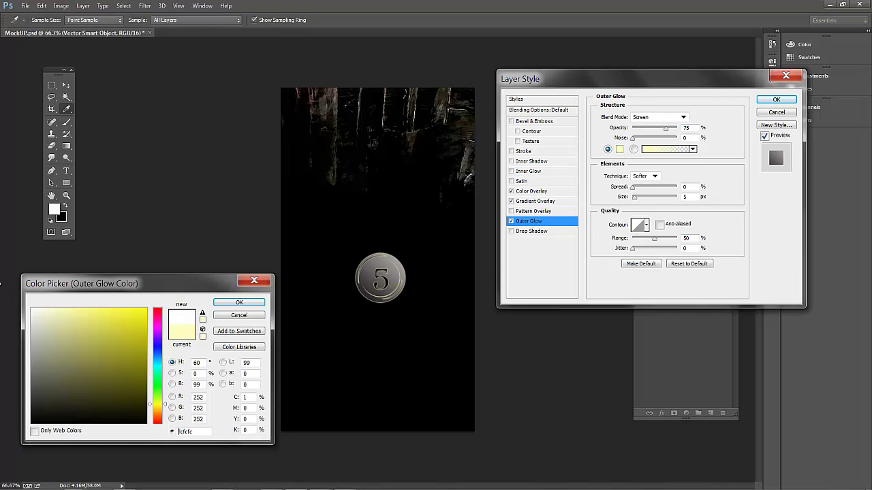
pyautogui.click(239, 304)
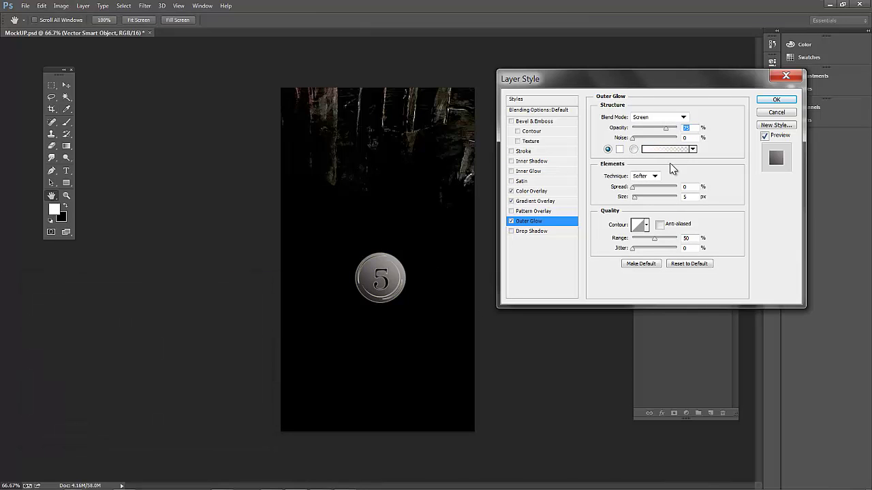
pyautogui.moveTo(632, 198); pyautogui.dragTo(640, 205)
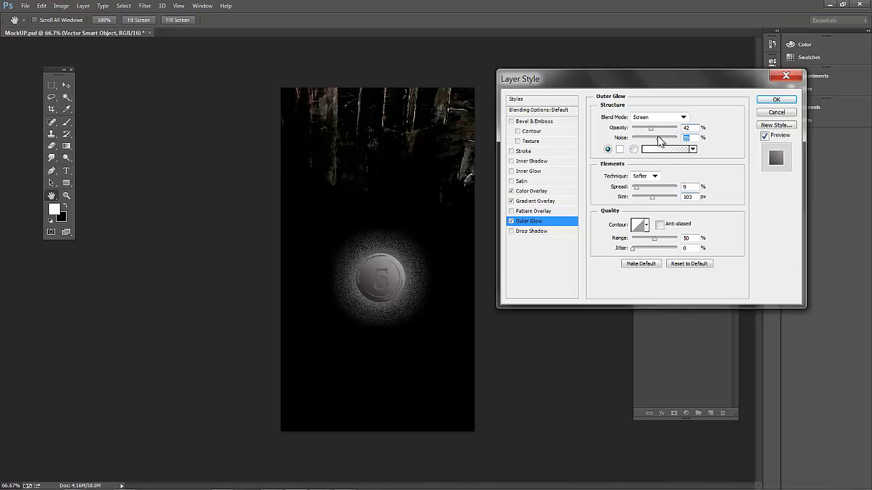
pyautogui.moveTo(658, 136)
pyautogui.mouseDown()
pyautogui.moveTo(672, 141)
pyautogui.moveTo(641, 141)
pyautogui.mouseUp()
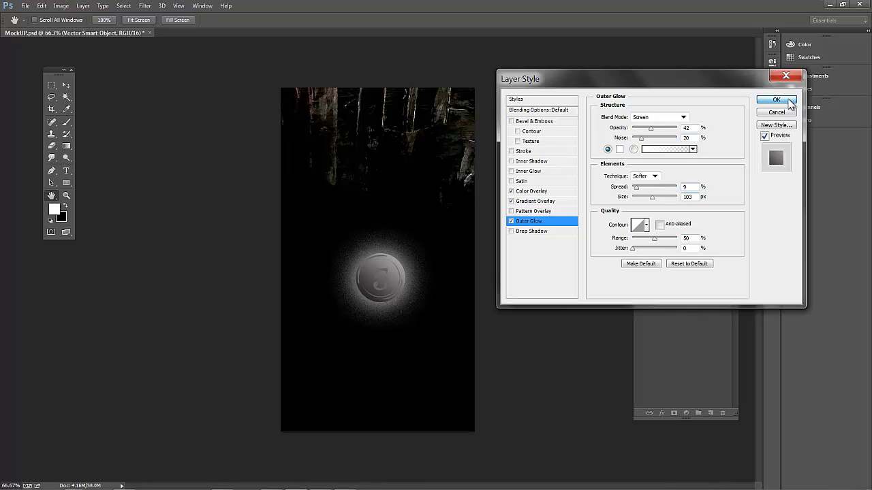
pyautogui.click(776, 100)
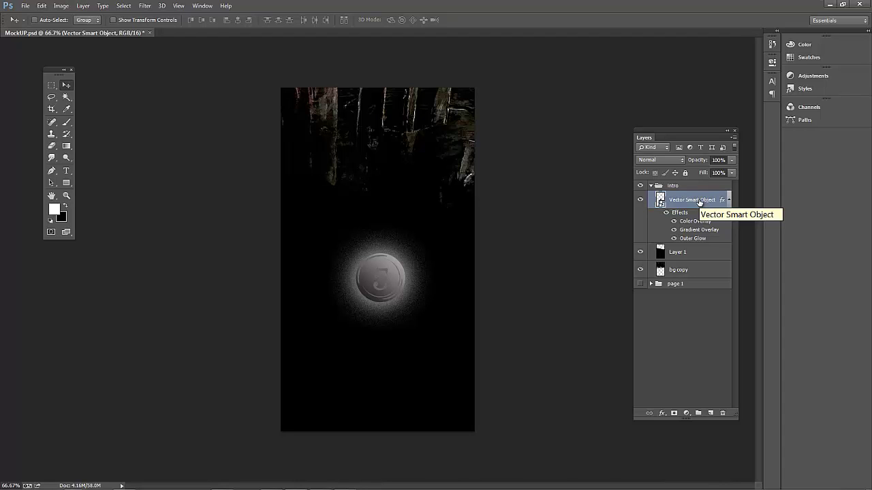
# Step: Duplicate the glowing coin layer and give the copy a 32 px stroke instead of an outer glow
pyautogui.moveTo(700, 204); pyautogui.dragTo(710, 412)
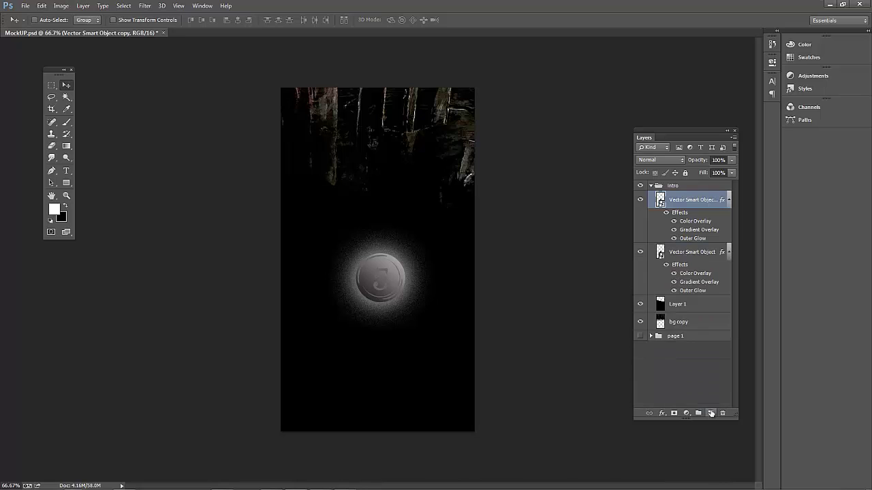
pyautogui.doubleClick(718, 202)
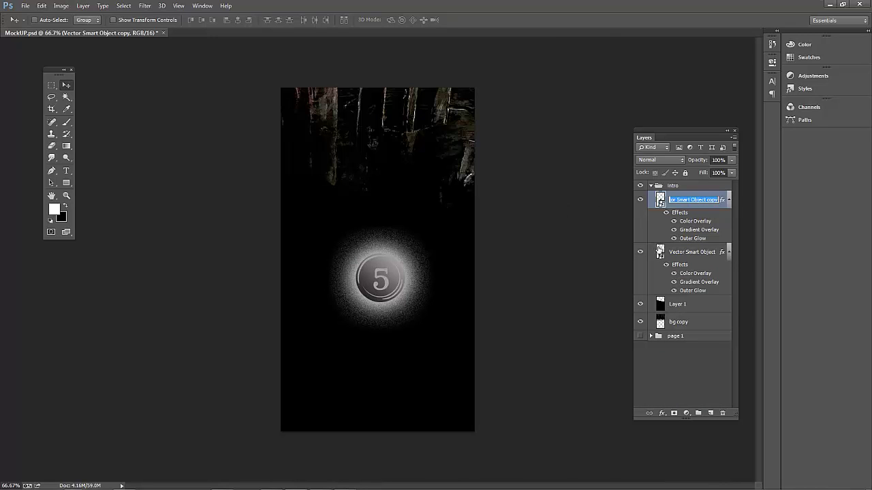
pyautogui.click(640, 255)
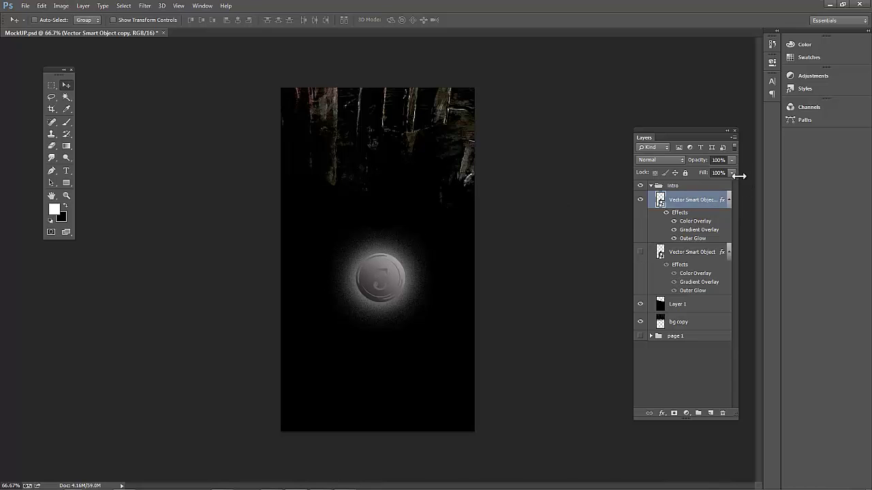
pyautogui.doubleClick(721, 196)
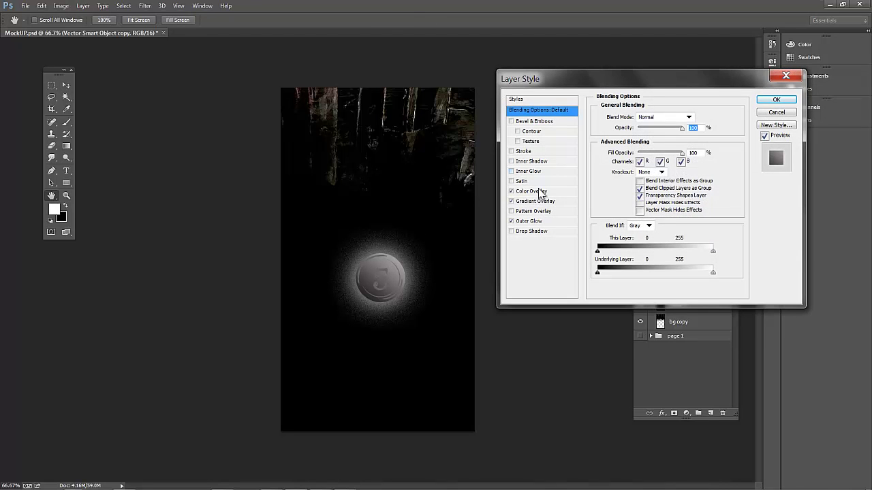
pyautogui.click(513, 221)
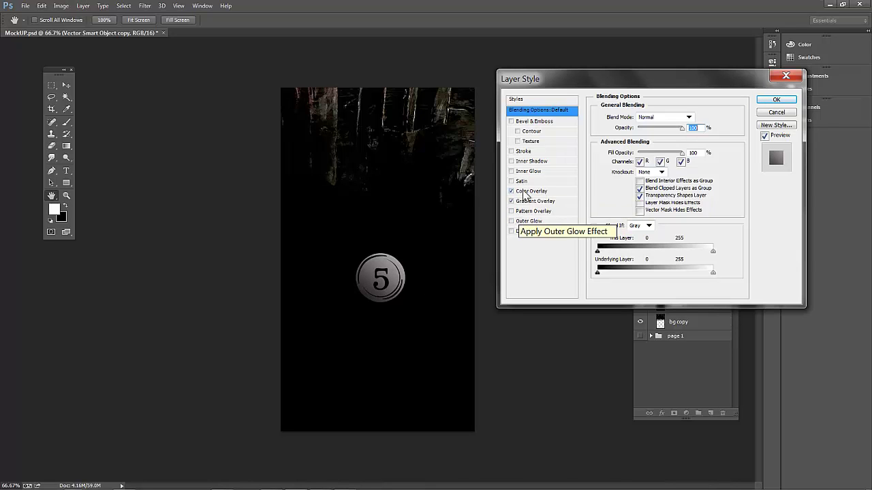
pyautogui.click(518, 151)
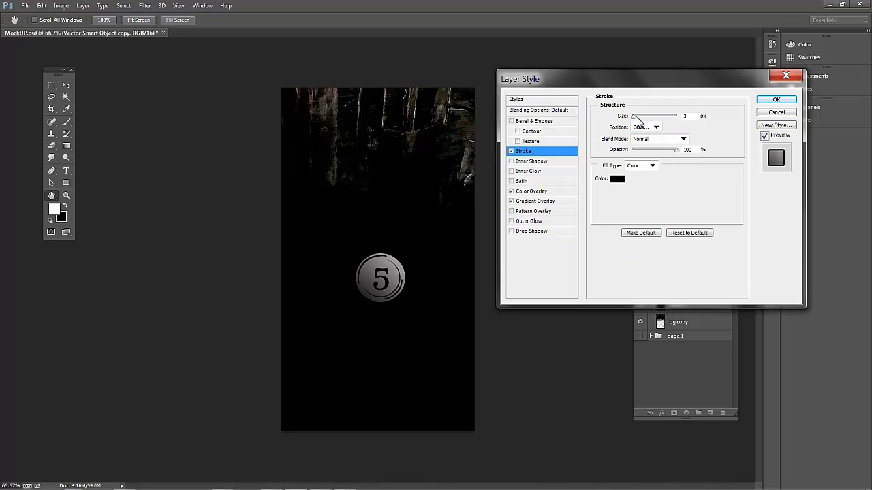
pyautogui.moveTo(636, 117); pyautogui.dragTo(639, 118)
pyautogui.click(773, 100)
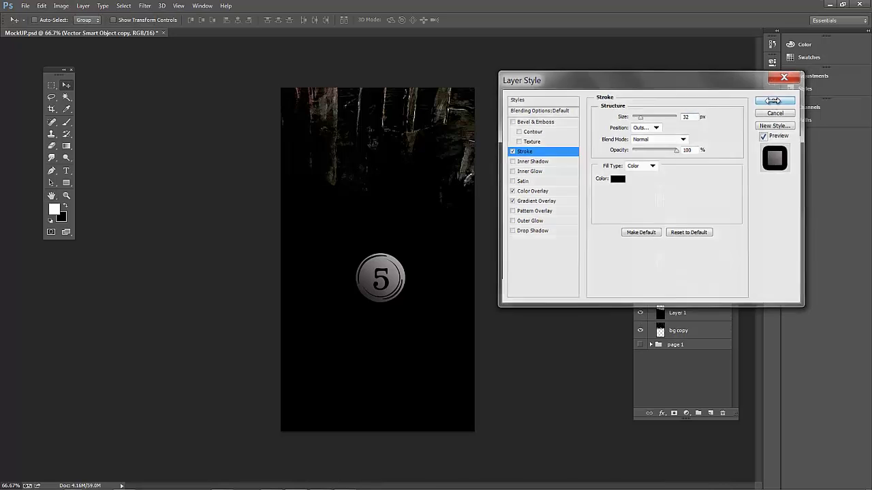
# Step: Show the original coin again and reduce the copy's black stroke to a few pixels
pyautogui.click(641, 262)
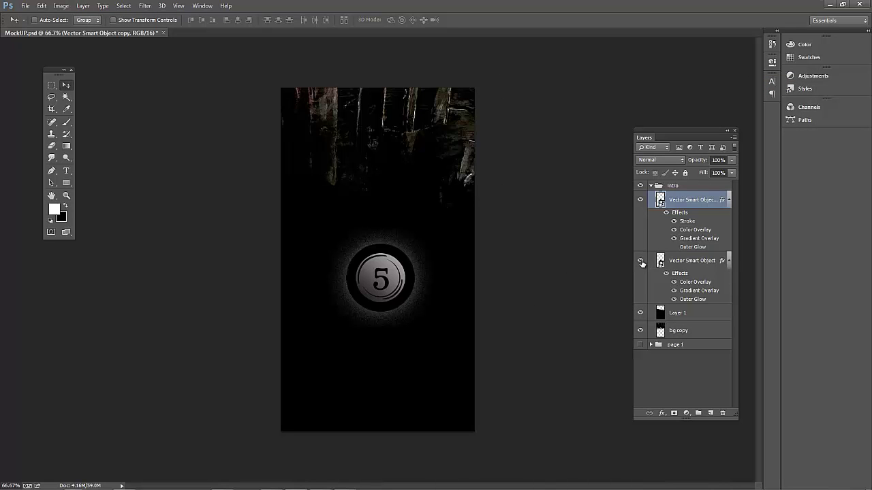
pyautogui.doubleClick(722, 201)
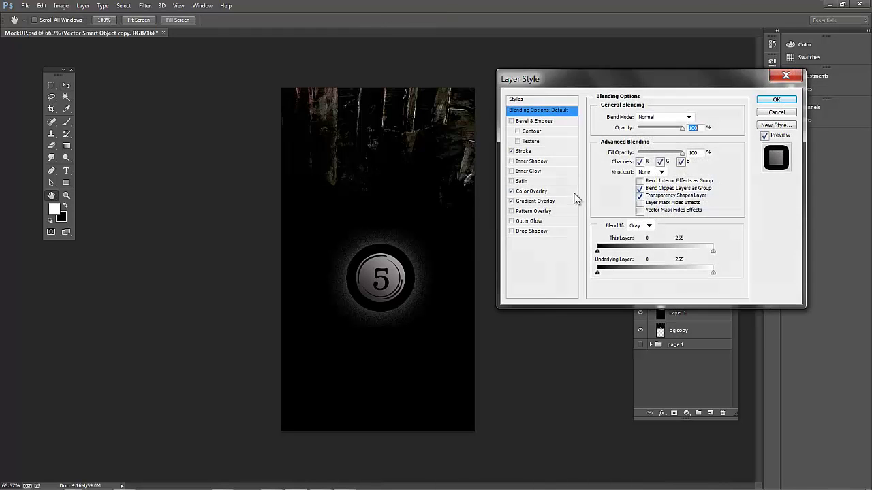
pyautogui.click(567, 151)
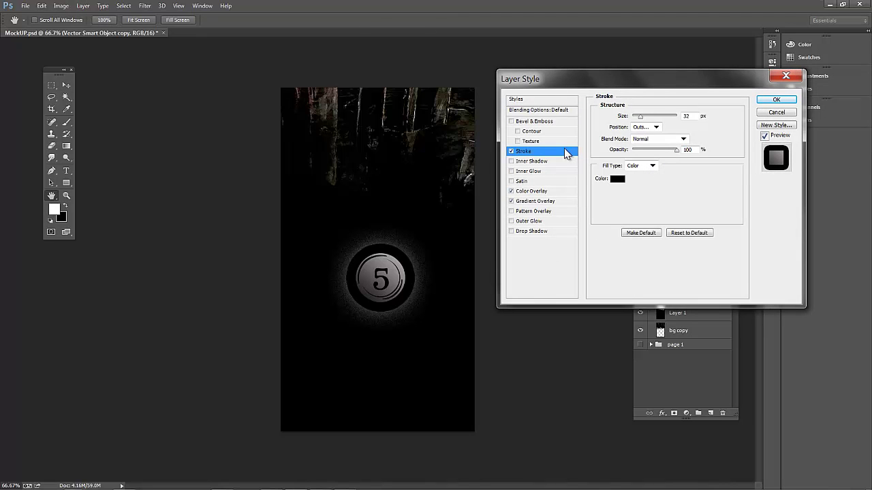
pyautogui.moveTo(639, 117); pyautogui.dragTo(634, 117)
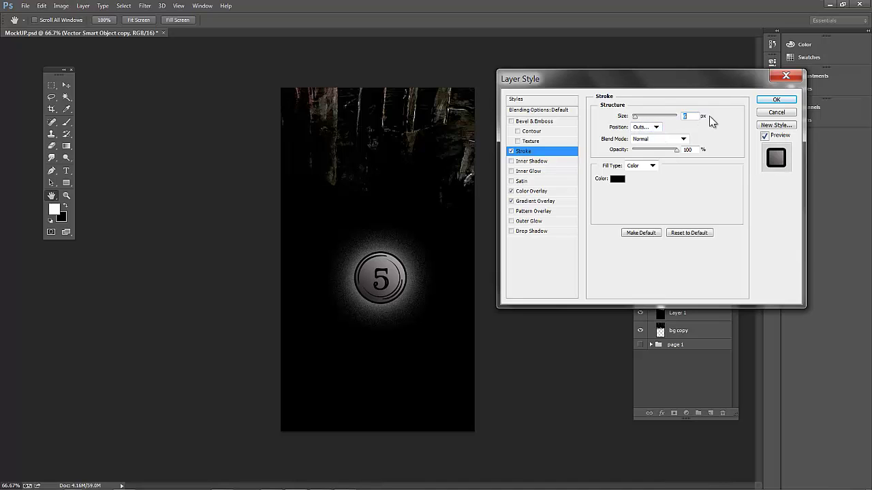
pyautogui.click(776, 100)
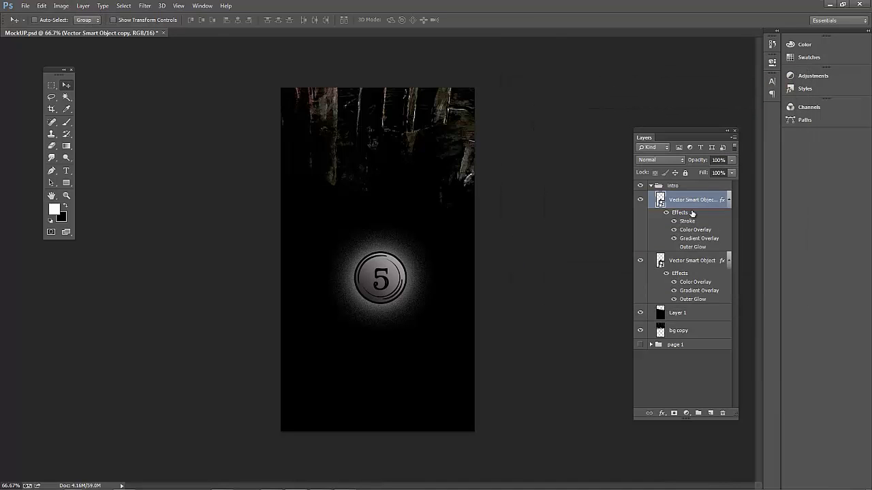
# Step: Duplicate the stroked coin layer into a third copy
pyautogui.click(639, 203)
pyautogui.click(639, 203)
pyautogui.moveTo(698, 202); pyautogui.dragTo(710, 413)
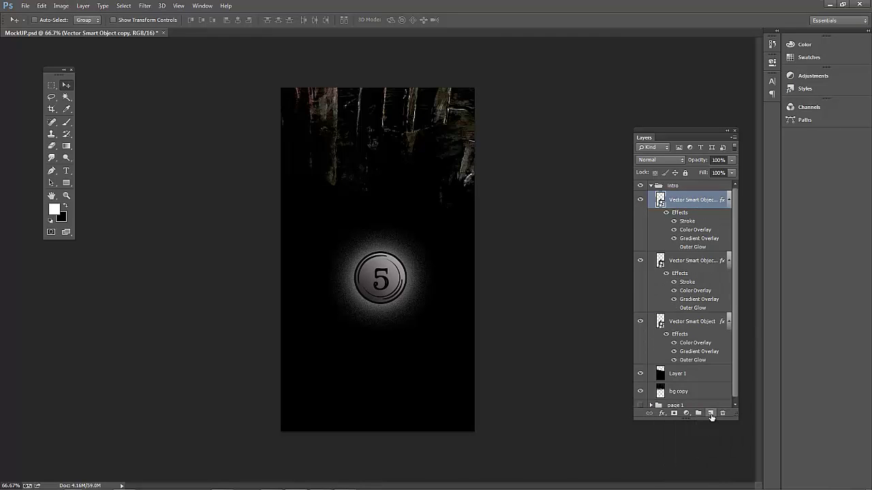
pyautogui.doubleClick(718, 200)
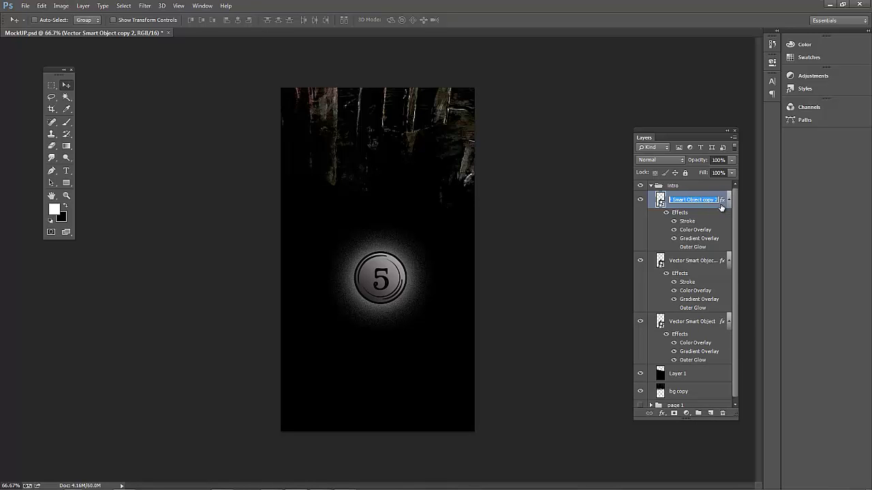
pyautogui.doubleClick(722, 207)
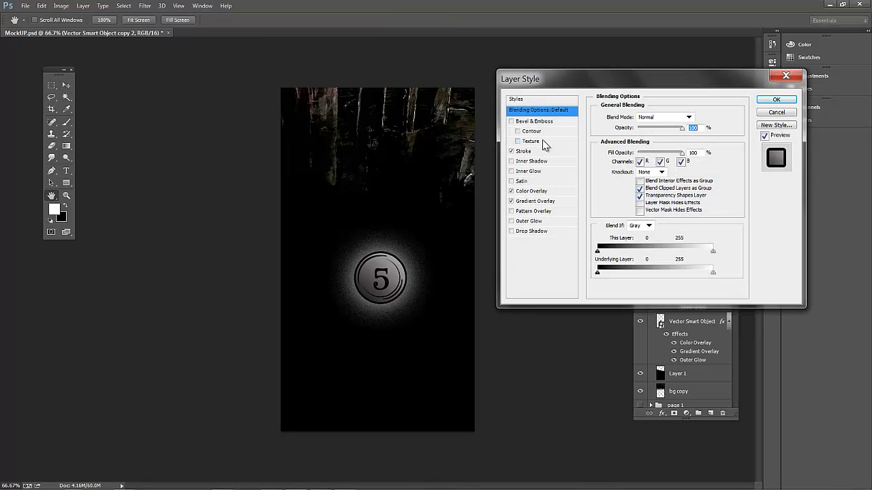
# Step: Give the third copy a downward Bevel & Emboss with 134% depth and 57 px size
pyautogui.click(536, 122)
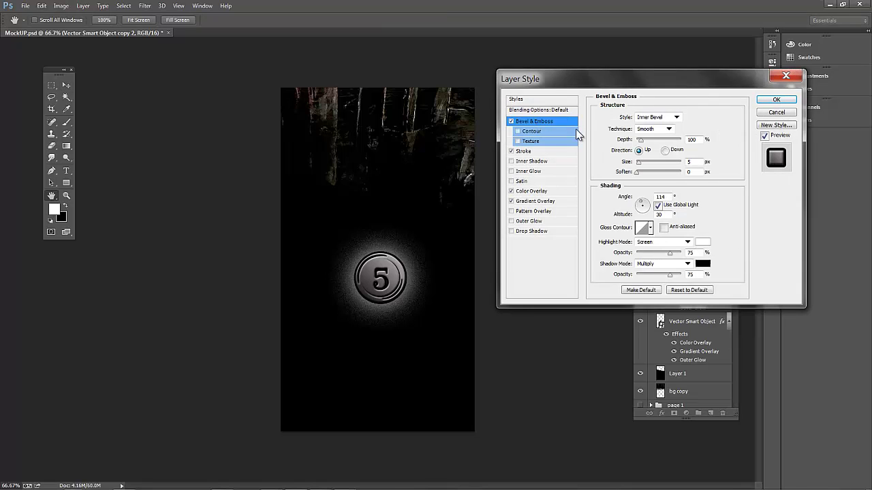
pyautogui.moveTo(639, 139); pyautogui.dragTo(664, 144)
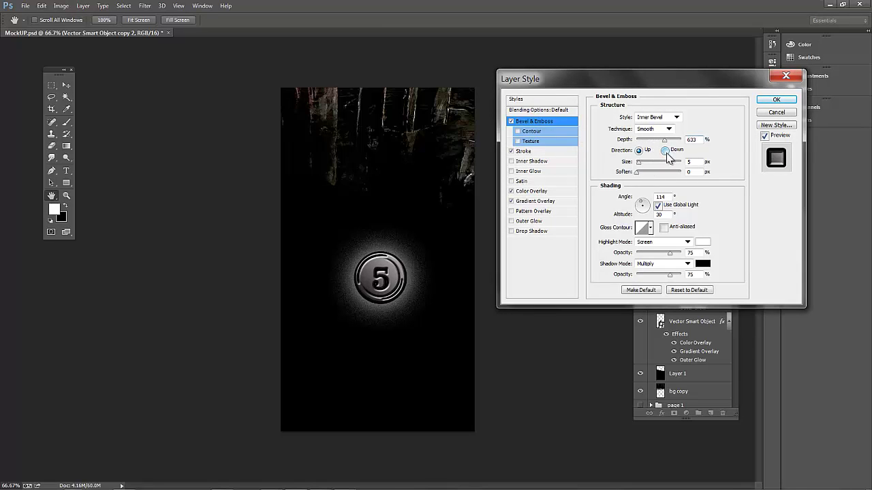
pyautogui.click(664, 151)
pyautogui.moveTo(638, 162); pyautogui.dragTo(649, 162)
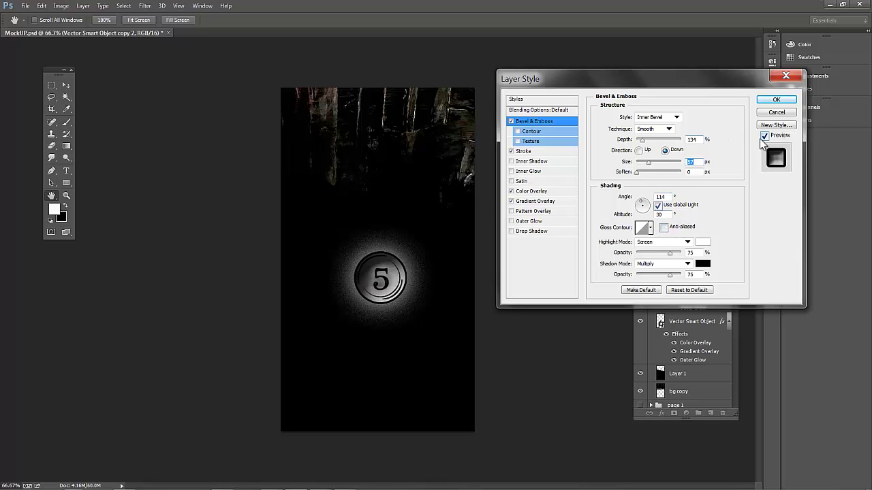
pyautogui.click(764, 137)
pyautogui.click(765, 137)
pyautogui.click(765, 137)
pyautogui.click(765, 136)
pyautogui.click(776, 101)
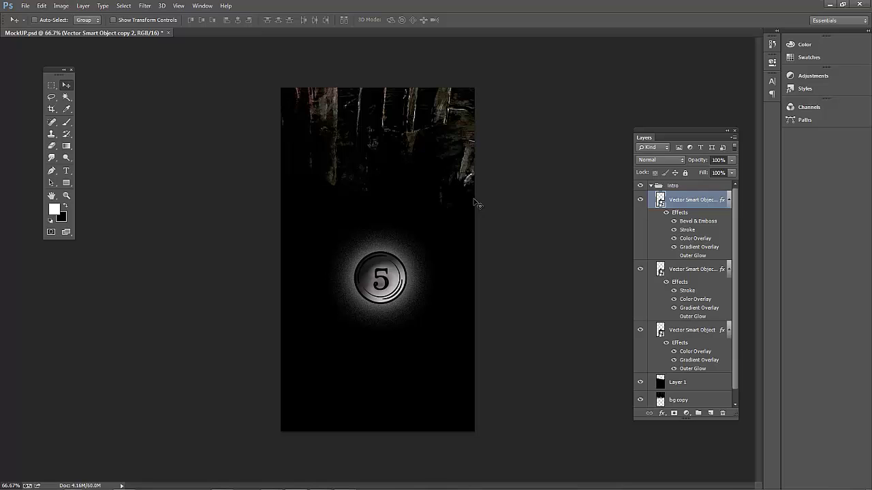
pyautogui.click(709, 339)
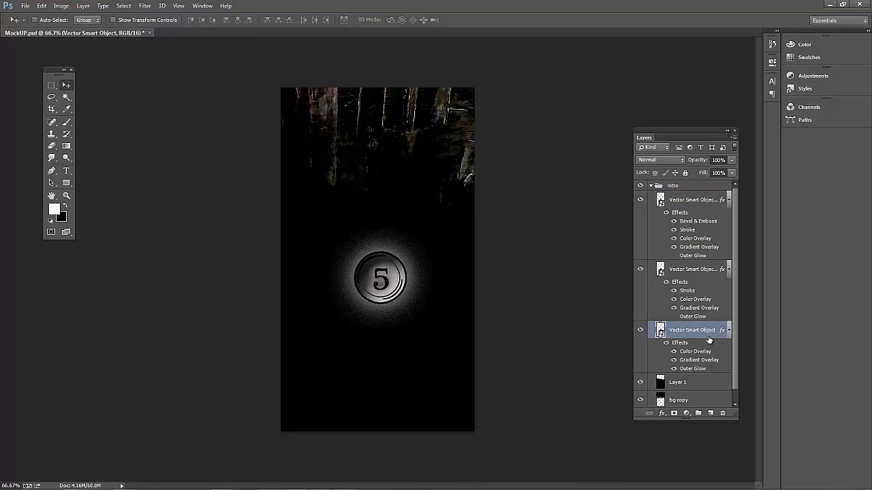
# Step: Add a Pattern Overlay to the bottom '5' coin layer to make its halo grainy
pyautogui.click(698, 201)
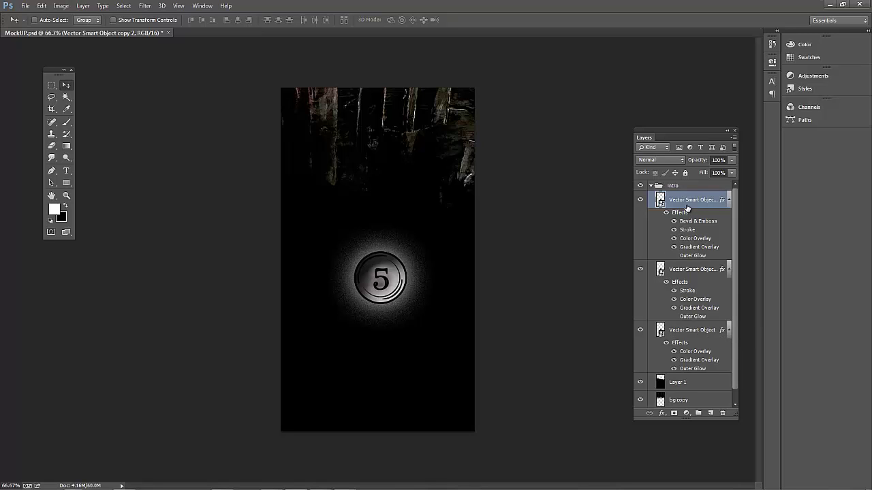
pyautogui.keyDown('shift'); pyautogui.click(689, 331); pyautogui.keyUp('shift')
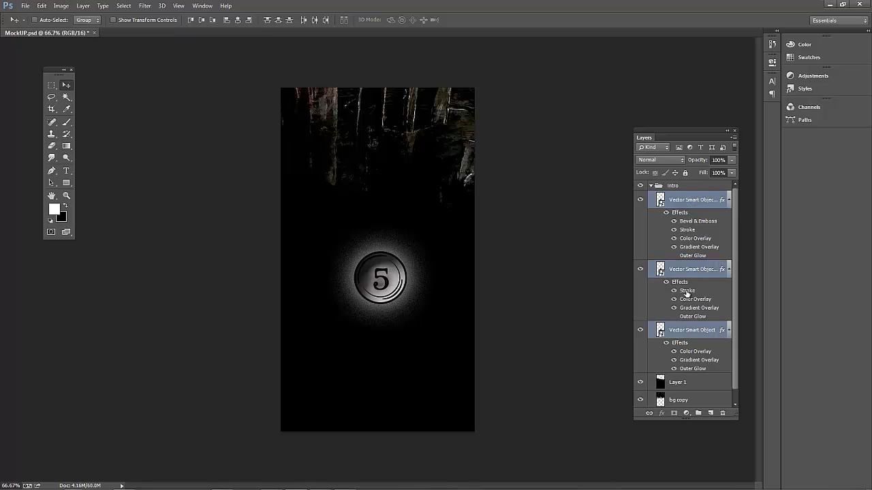
pyautogui.click(646, 294)
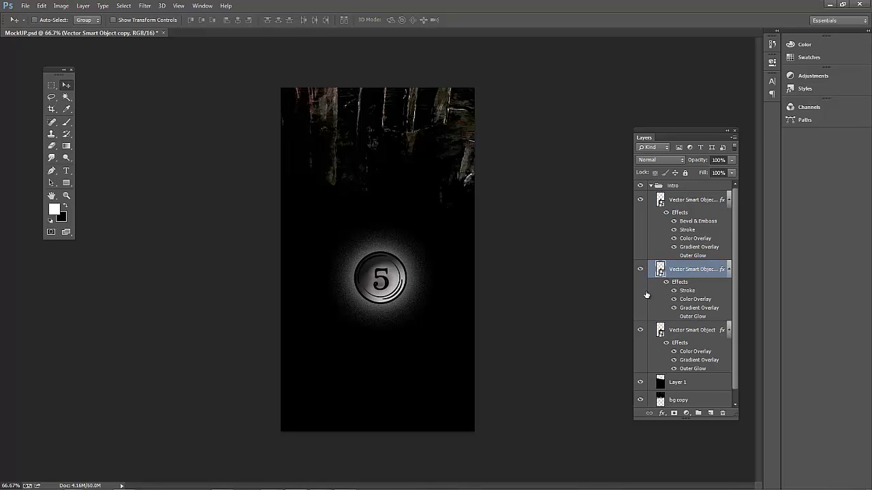
pyautogui.click(693, 200)
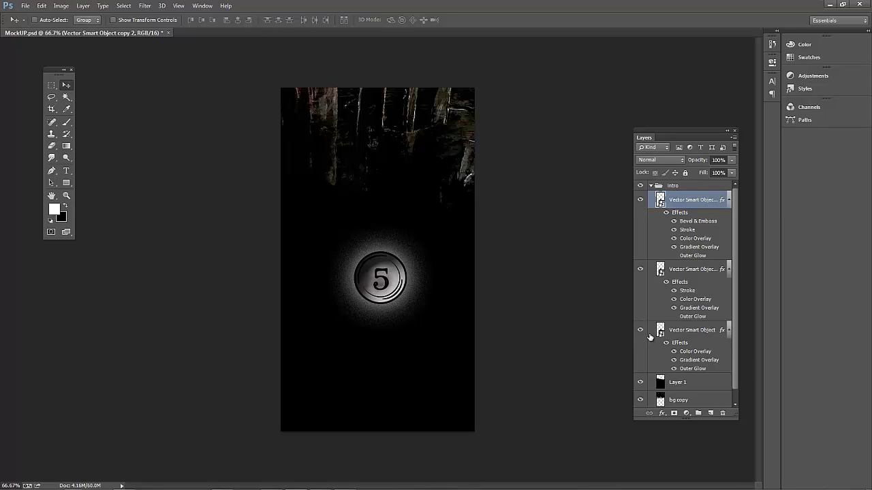
pyautogui.doubleClick(719, 336)
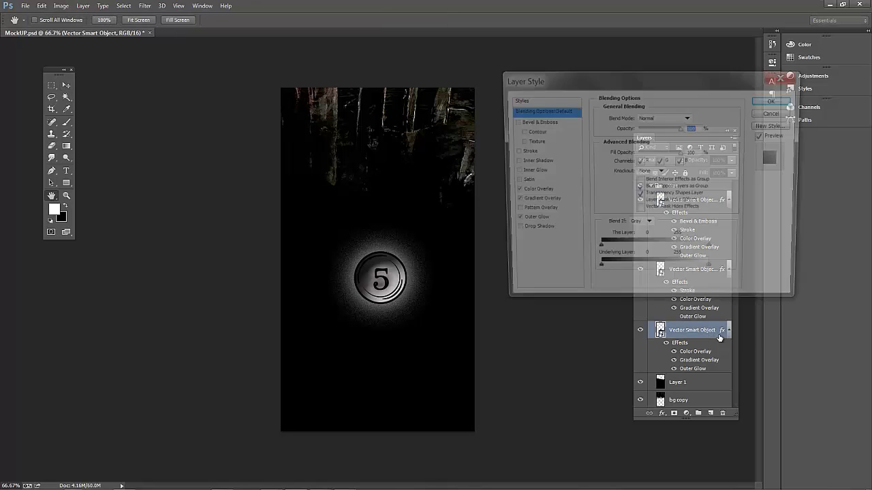
pyautogui.click(557, 214)
pyautogui.click(551, 220)
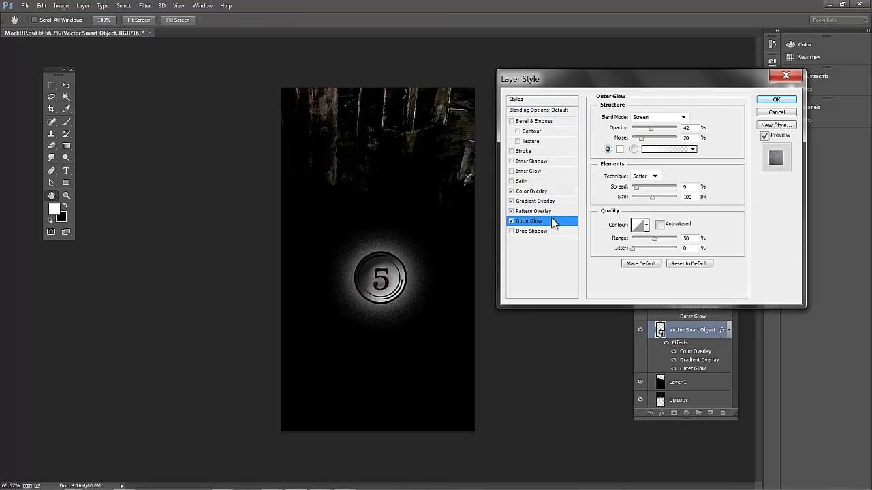
pyautogui.press('Return')
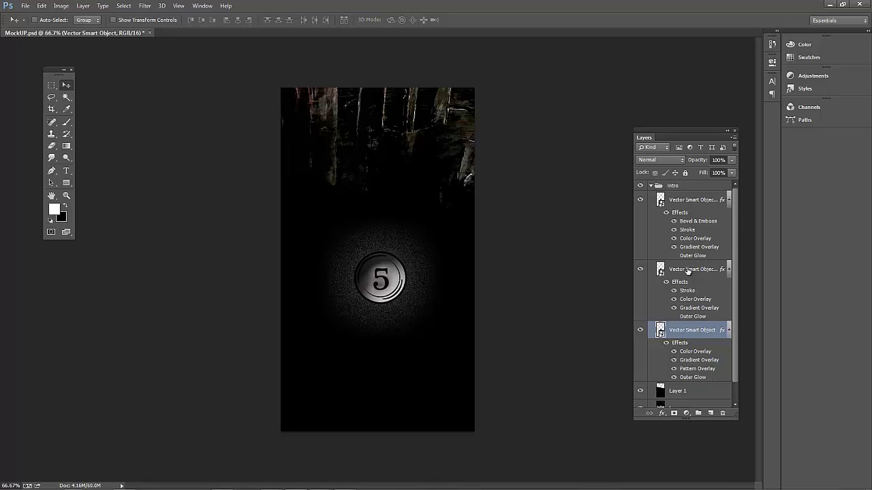
# Step: Rasterize all three Vector Smart Object coin layers together and collapse their effect lists
pyautogui.keyDown('ctrl'); pyautogui.click(691, 204); pyautogui.keyUp('ctrl')
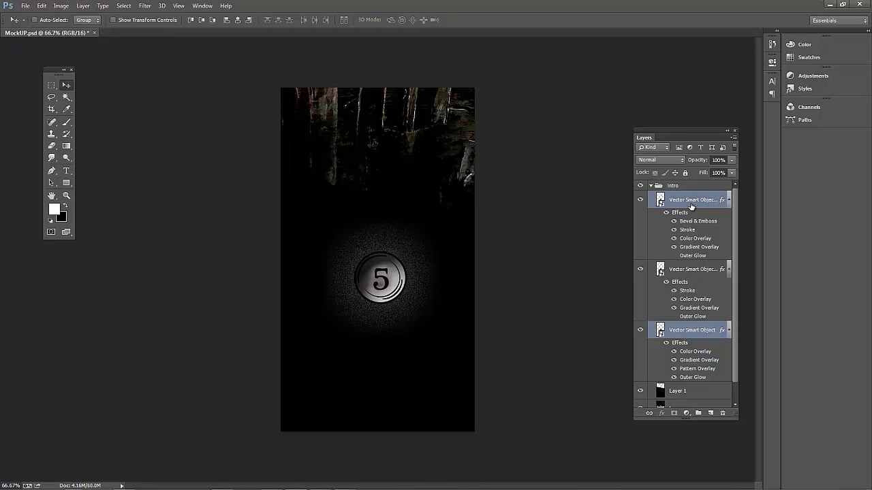
pyautogui.keyDown('ctrl'); pyautogui.click(698, 270); pyautogui.keyUp('ctrl')
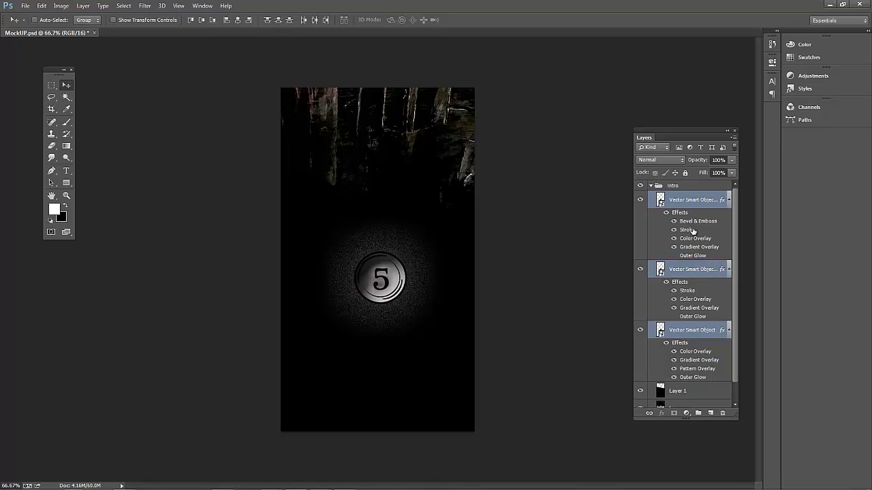
pyautogui.rightClick(700, 337)
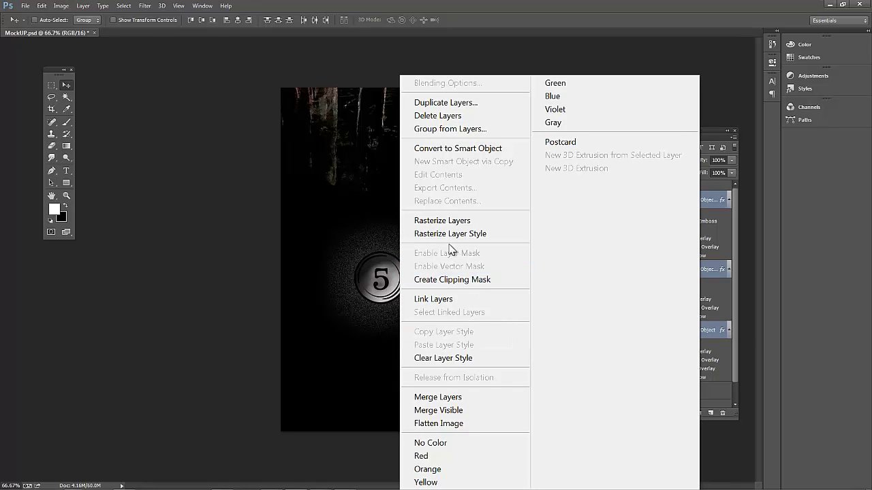
pyautogui.click(438, 227)
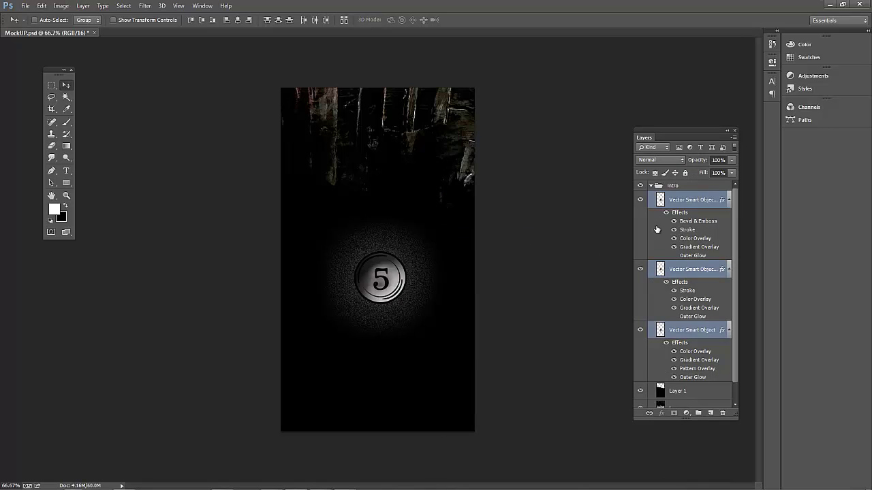
pyautogui.click(729, 202)
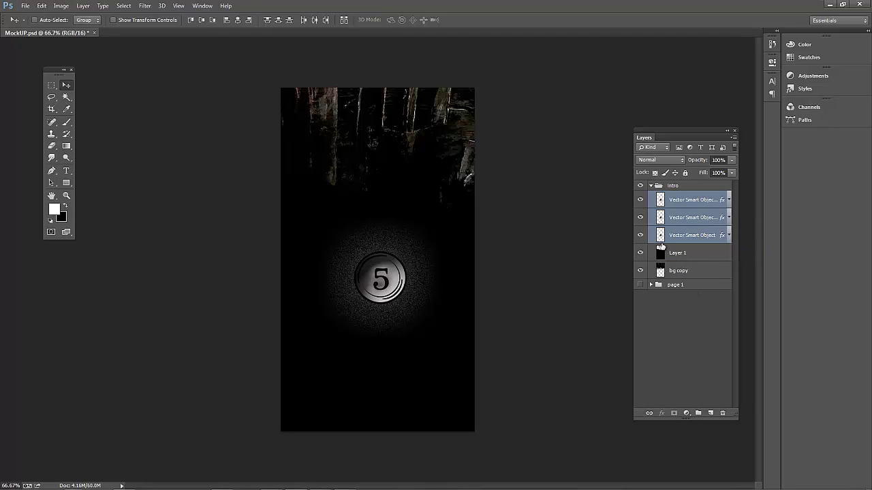
# Step: Name the top coin layer down, the middle one normal, and the bottom one over
pyautogui.doubleClick(692, 204)
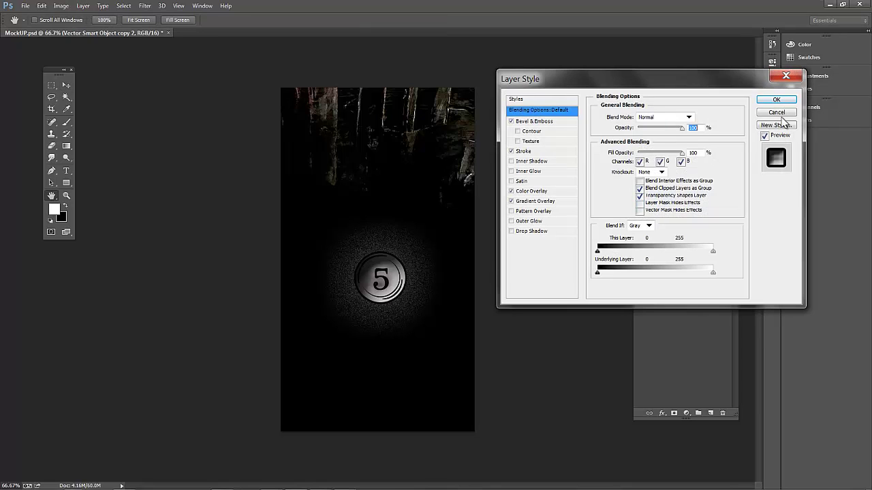
pyautogui.click(776, 113)
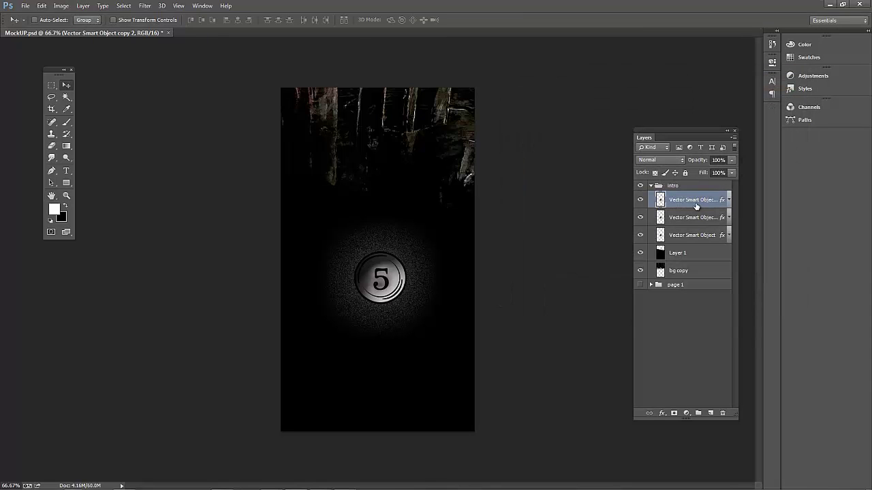
pyautogui.doubleClick(696, 204)
pyautogui.write('c')
pyautogui.doubleClick(697, 218)
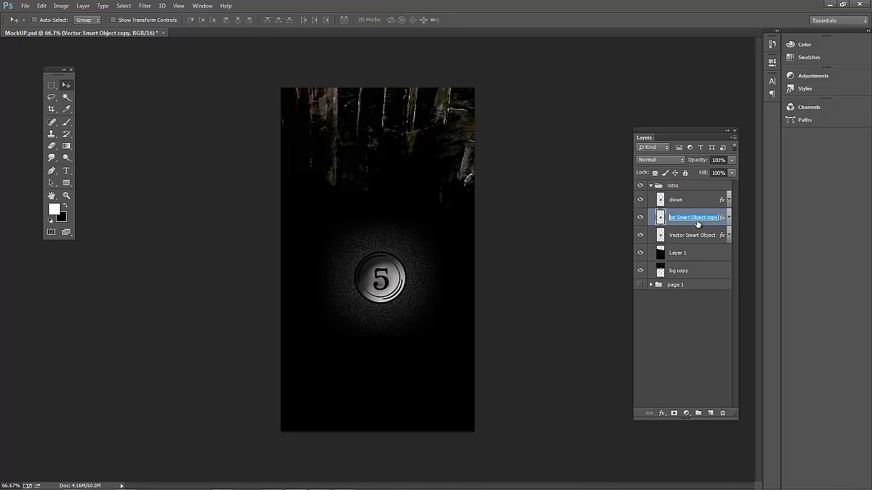
pyautogui.write('no')
pyautogui.write('rmal')
pyautogui.press('Return')
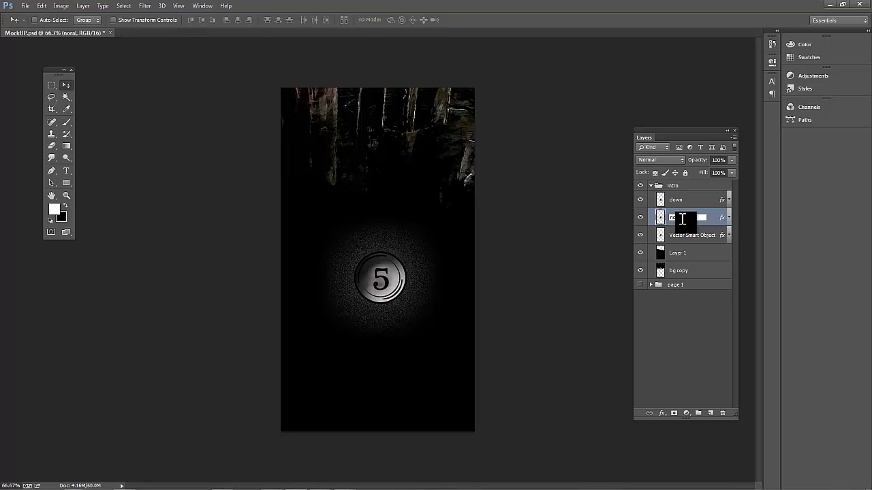
pyautogui.doubleClick(684, 218)
pyautogui.write('normal')
pyautogui.doubleClick(685, 235)
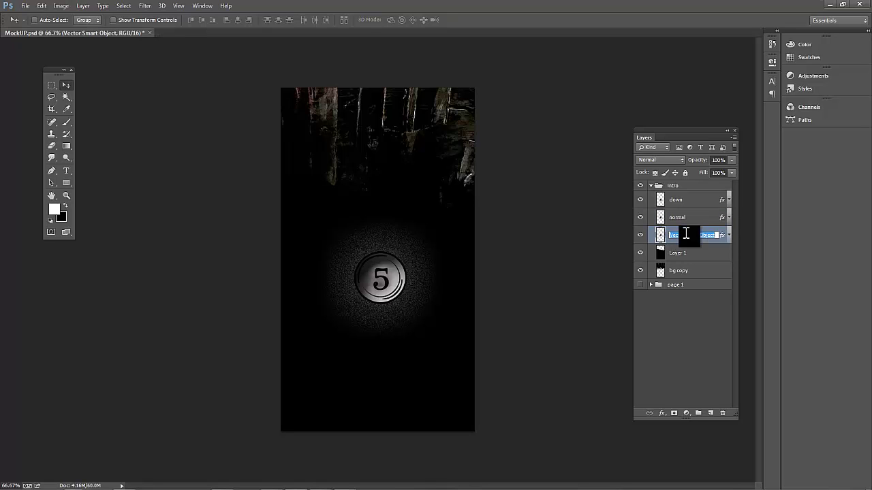
pyautogui.write('over')
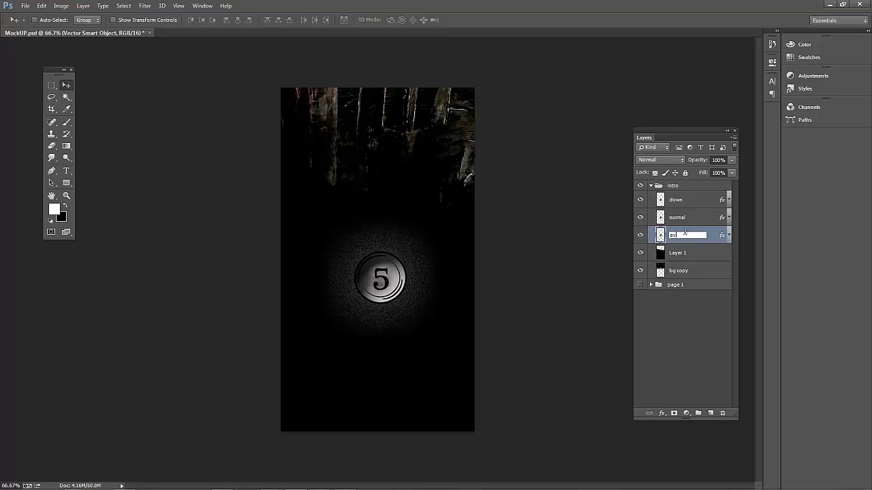